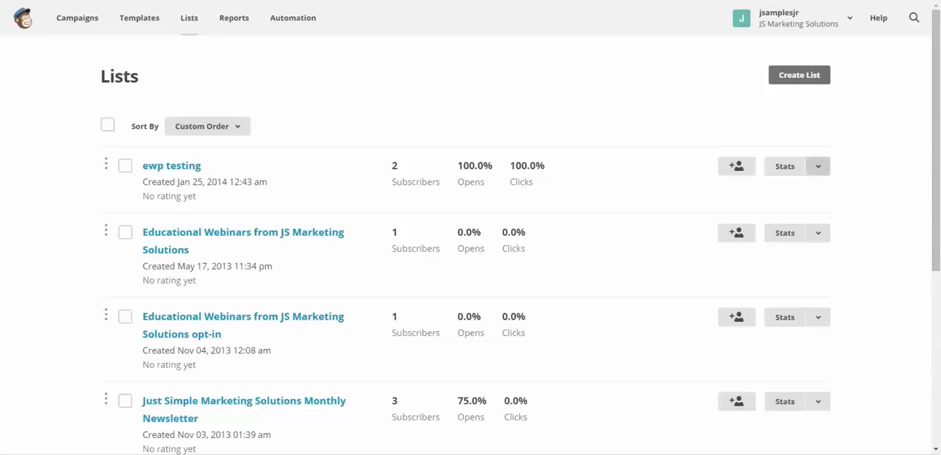
Open the list fields and merge tags settings of the "ewp testing" list
{"action": "left_click", "coordinate": [818, 166]}
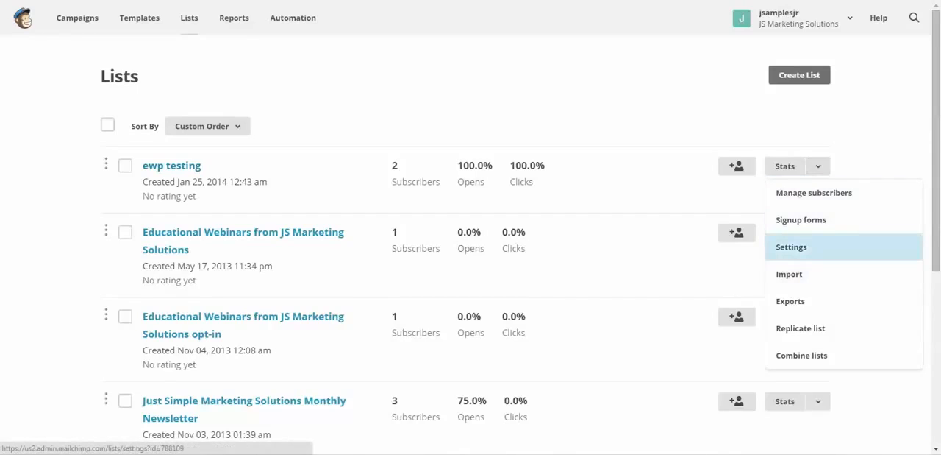
{"action": "left_click", "coordinate": [792, 247]}
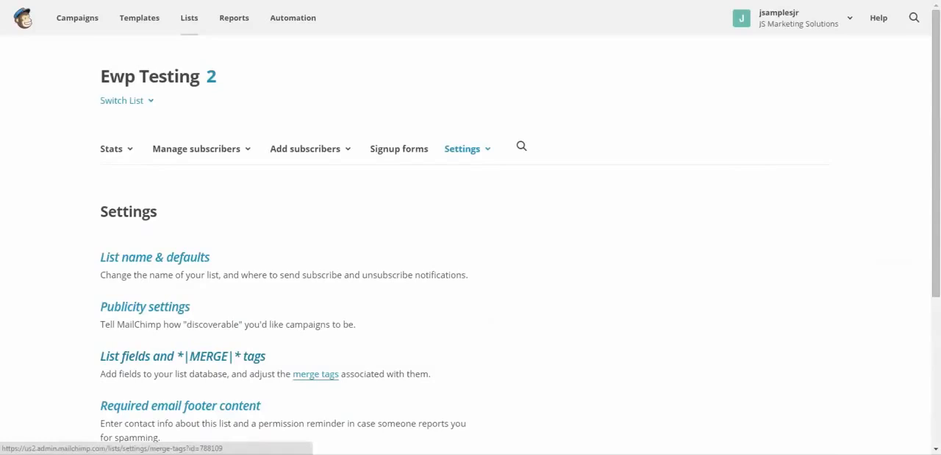
{"action": "left_click", "coordinate": [315, 374]}
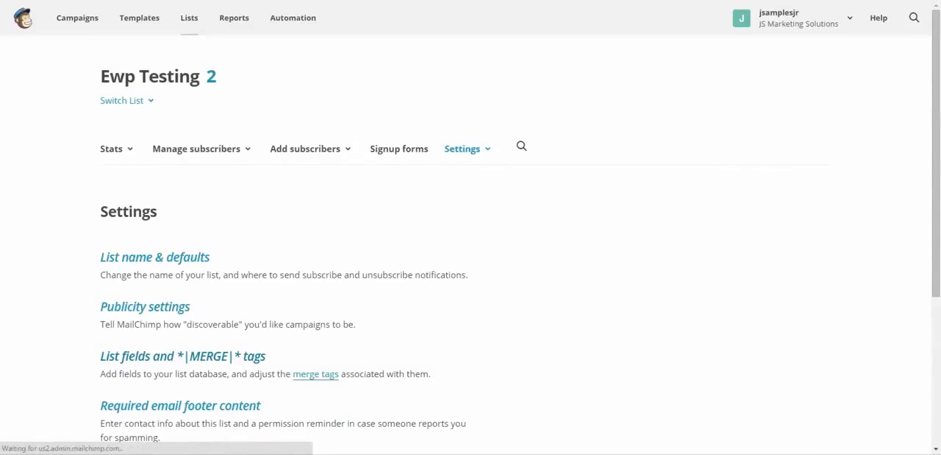
{"action": "scroll", "coordinate": [471, 243], "scroll_direction": "down", "scroll_amount": 1}
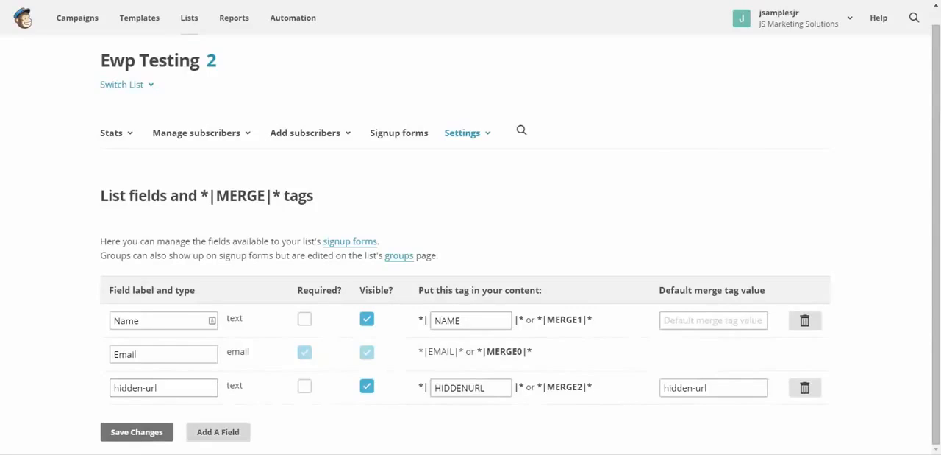
Add a text field to the list and label it "Event url"
{"action": "left_click", "coordinate": [218, 431]}
{"action": "scroll", "coordinate": [471, 243], "scroll_direction": "down", "scroll_amount": 1}
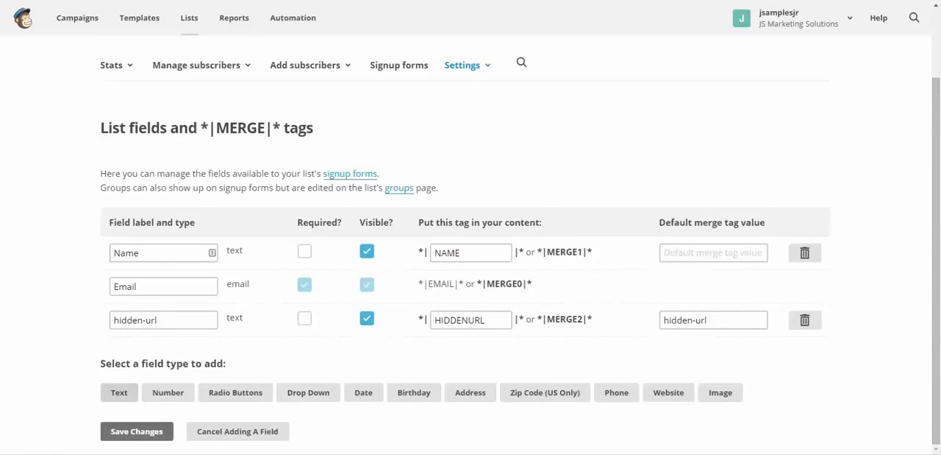
{"action": "left_click", "coordinate": [119, 392]}
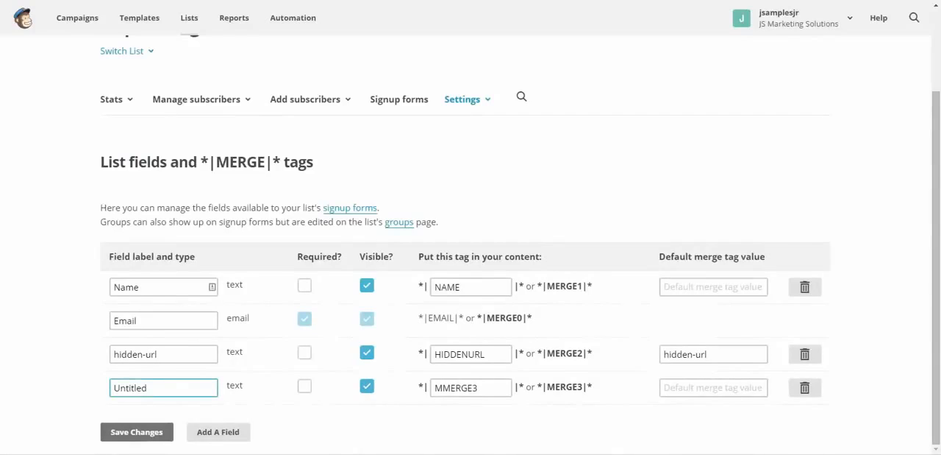
{"action": "key", "text": "ctrl+a"}
{"action": "type", "text": "Event url"}
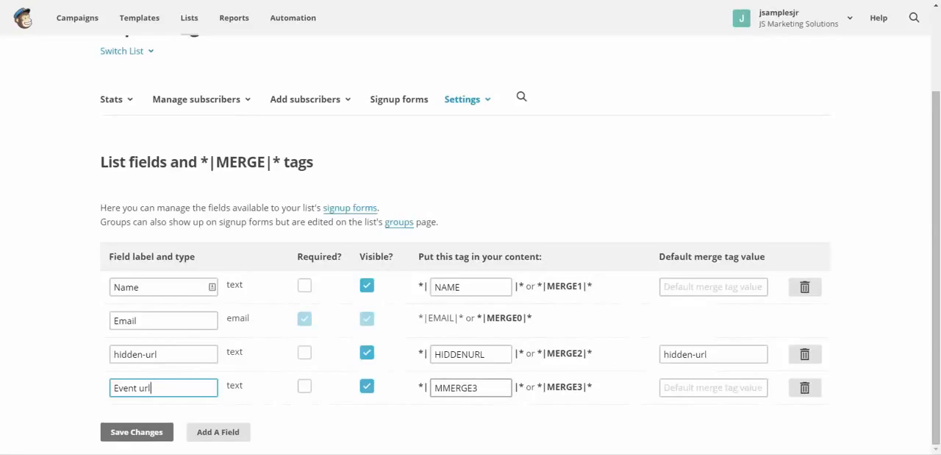
Set the merge tag of the new Event url field to EVENTURL
{"action": "left_click_drag", "start_coordinate": [482, 388], "coordinate": [433, 388]}
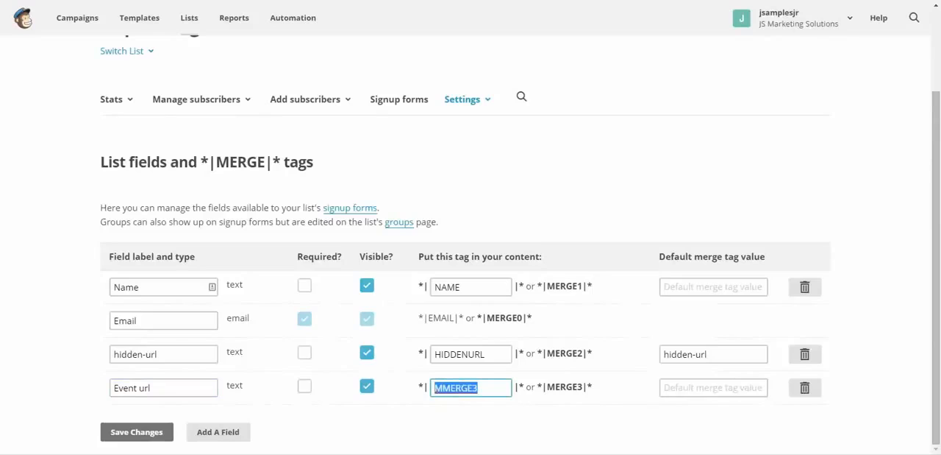
{"action": "left_click", "coordinate": [479, 387]}
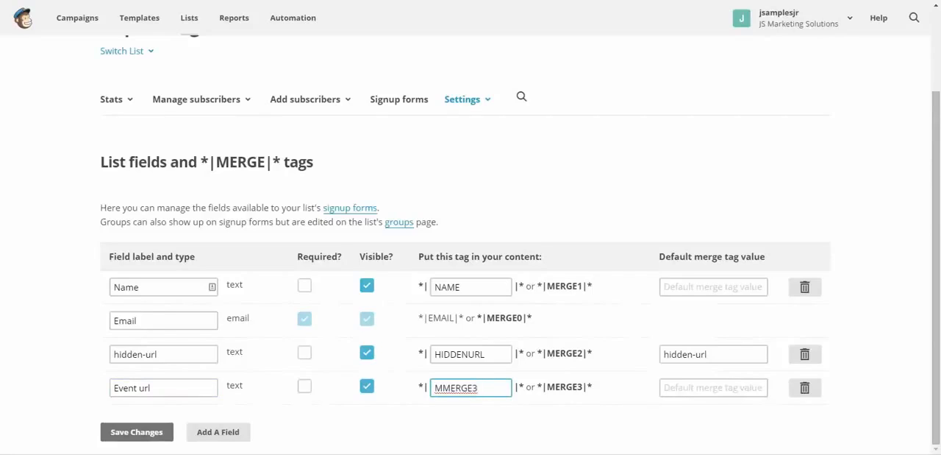
{"action": "type", "text": "EV"}
{"action": "type", "text": "R"}
{"action": "key", "text": "BackSpace"}
{"action": "key", "text": "BackSpace"}
{"action": "key", "text": "BackSpace"}
{"action": "key", "text": "BackSpace"}
{"action": "key", "text": "BackSpace"}
{"action": "key", "text": "BackSpace"}
{"action": "key", "text": "BackSpace"}
{"action": "key", "text": "BackSpace"}
{"action": "key", "text": "BackSpace"}
{"action": "key", "text": "BackSpace"}
{"action": "type", "text": "EVENTURL"}
{"action": "left_click", "coordinate": [684, 388]}
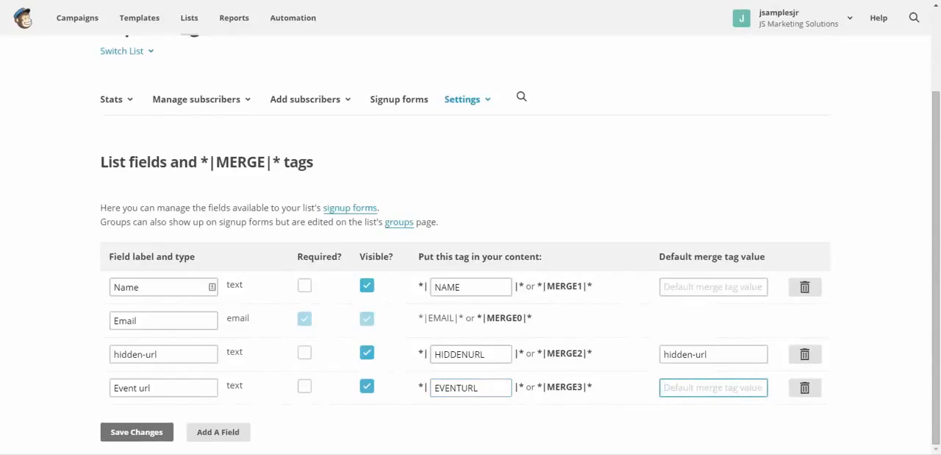
{"action": "type", "text": "E"}
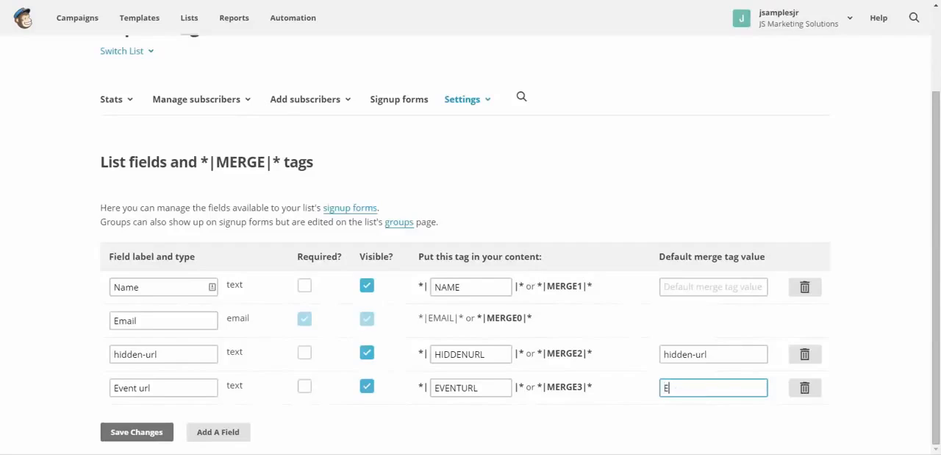
{"action": "type", "text": "VEN"}
{"action": "key", "text": "BackSpace"}
{"action": "key", "text": "BackSpace"}
{"action": "key", "text": "BackSpace"}
{"action": "key", "text": "BackSpace"}
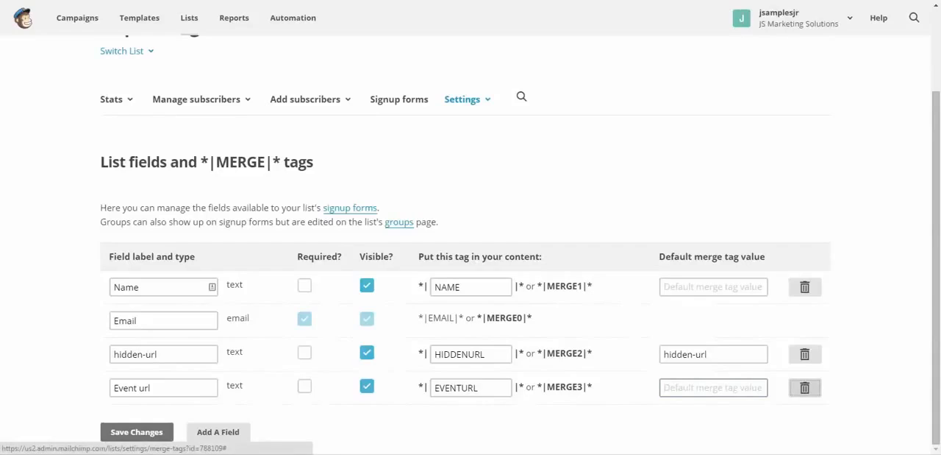
Set the default merge tag value of the Event url field to "event url"
{"action": "left_click", "coordinate": [714, 388]}
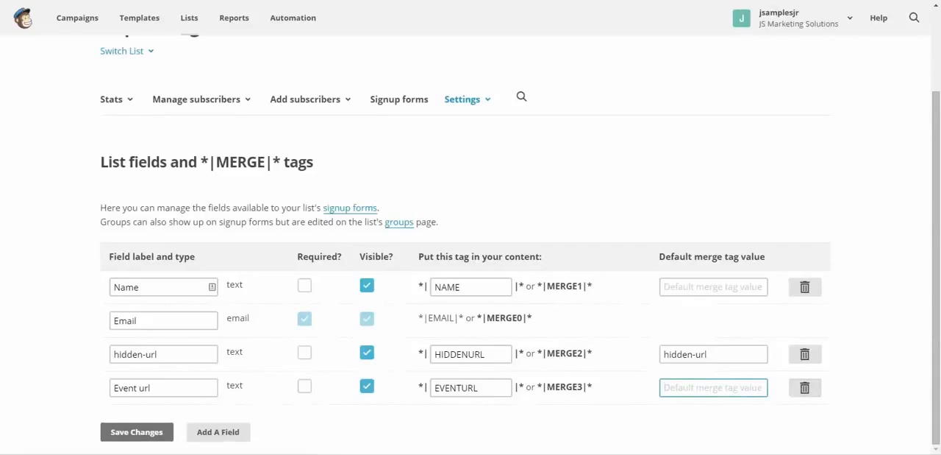
{"action": "type", "text": "HE"}
{"action": "key", "text": "BackSpace"}
{"action": "type", "text": "IDDE"}
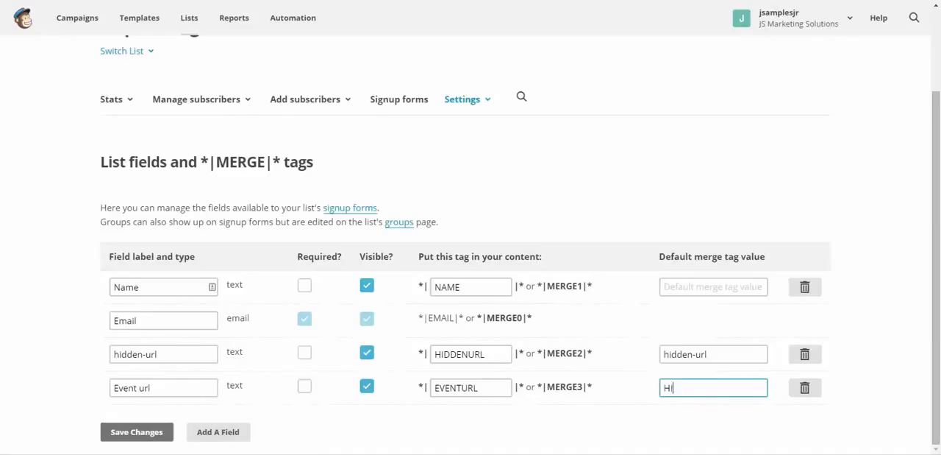
{"action": "key", "text": "BackSpace"}
{"action": "key", "text": "BackSpace"}
{"action": "key", "text": "BackSpace"}
{"action": "key", "text": "BackSpace"}
{"action": "key", "text": "BackSpace"}
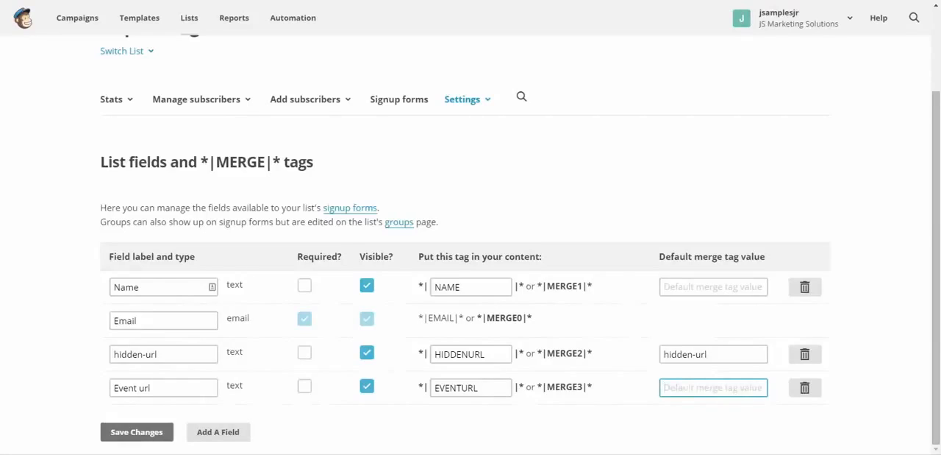
{"action": "type", "text": "event u"}
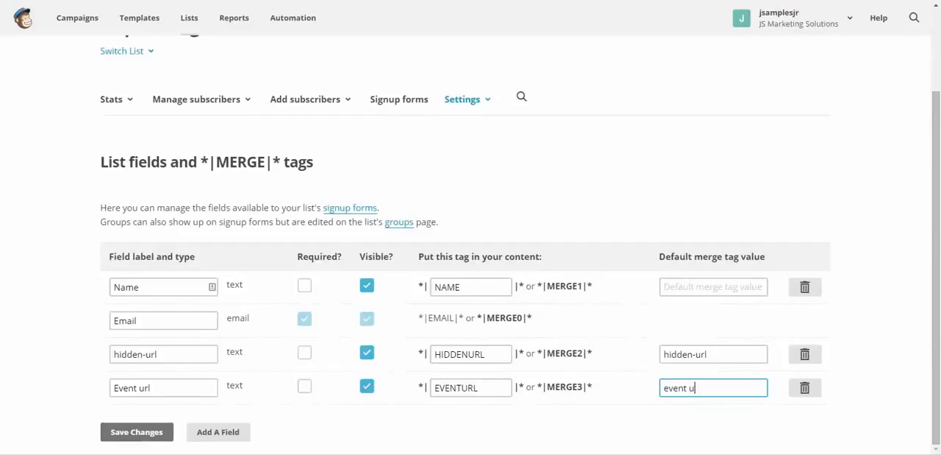
{"action": "type", "text": "rl"}
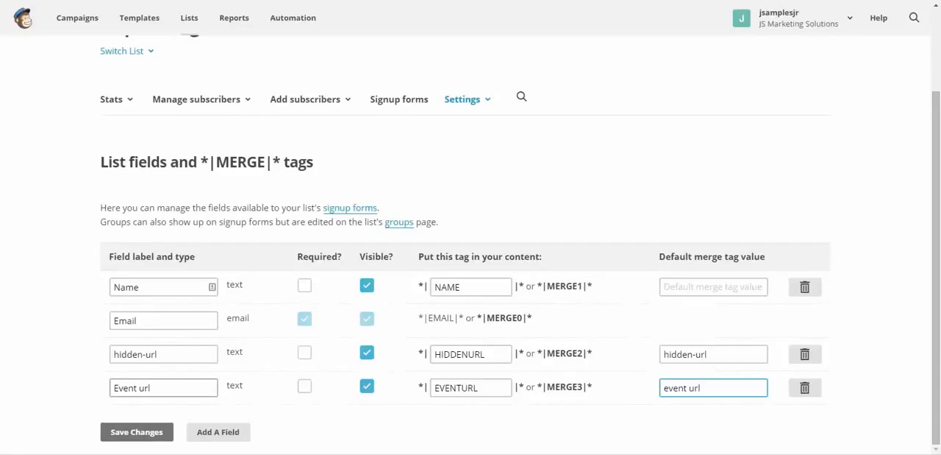
Change the new field's label to lowercase "event url" and save the list field changes
{"action": "left_click", "coordinate": [114, 387]}
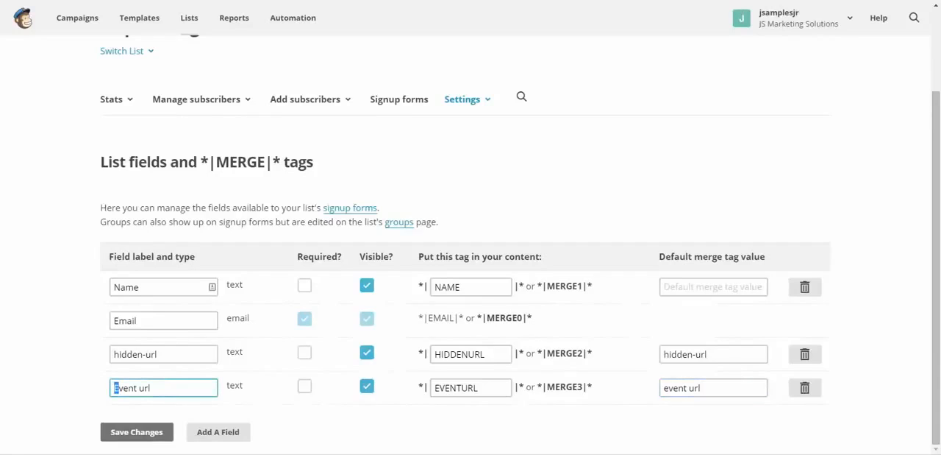
{"action": "type", "text": "e"}
{"action": "left_click", "coordinate": [151, 387]}
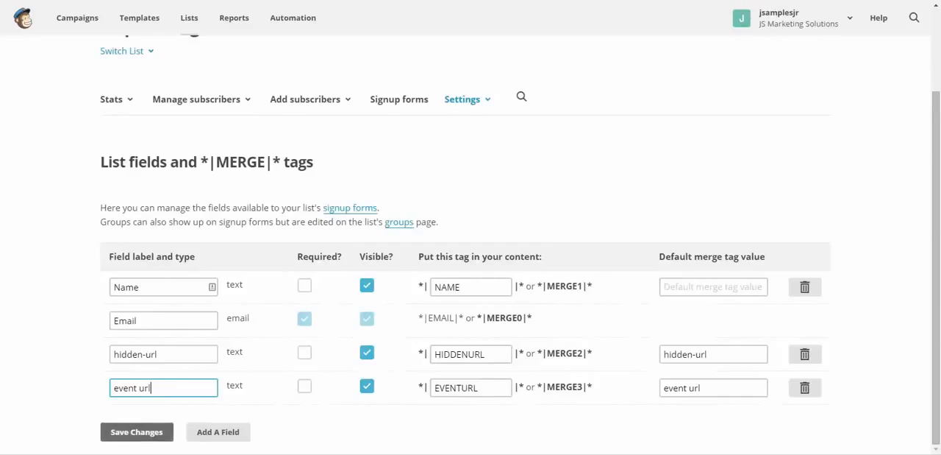
{"action": "left_click", "coordinate": [137, 431]}
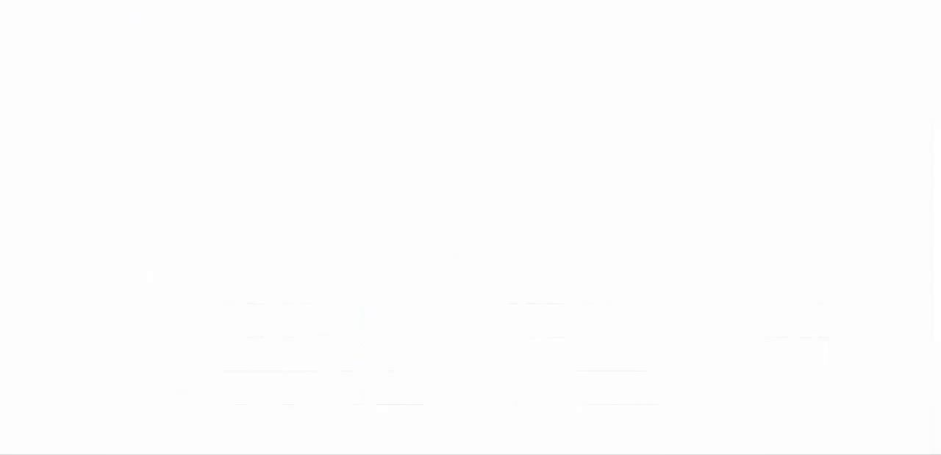
Copy the EVENTURL merge tag of the event url field and paste it into a blank Notepad document
{"action": "scroll", "coordinate": [471, 243], "scroll_direction": "down", "scroll_amount": 3}
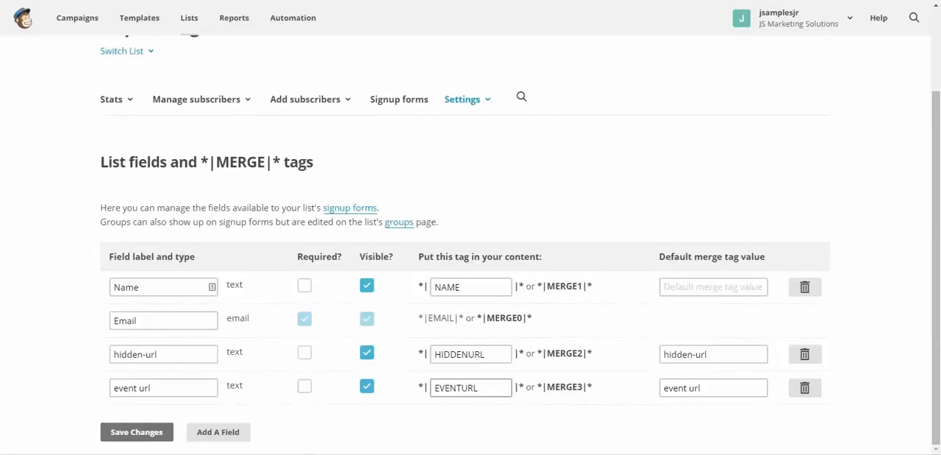
{"action": "left_click_drag", "start_coordinate": [479, 387], "coordinate": [434, 388]}
{"action": "key", "text": "ctrl+c"}
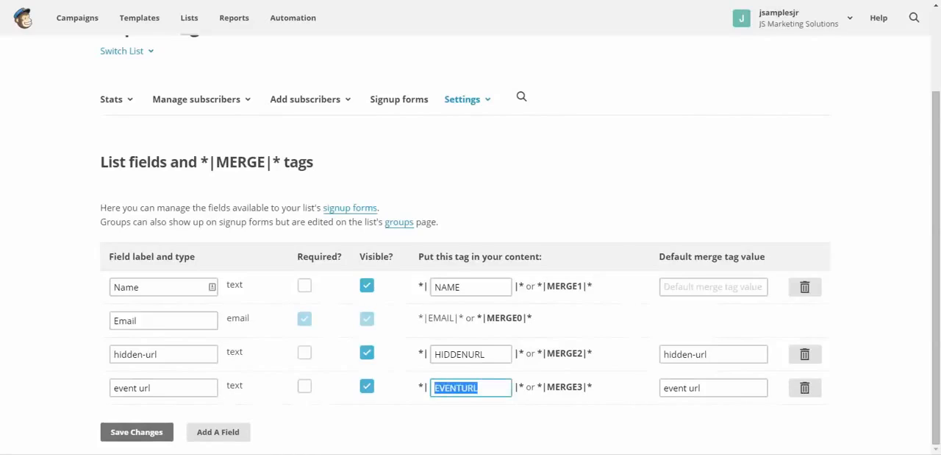
{"action": "right_click", "coordinate": [440, 389]}
{"action": "left_click", "coordinate": [485, 205]}
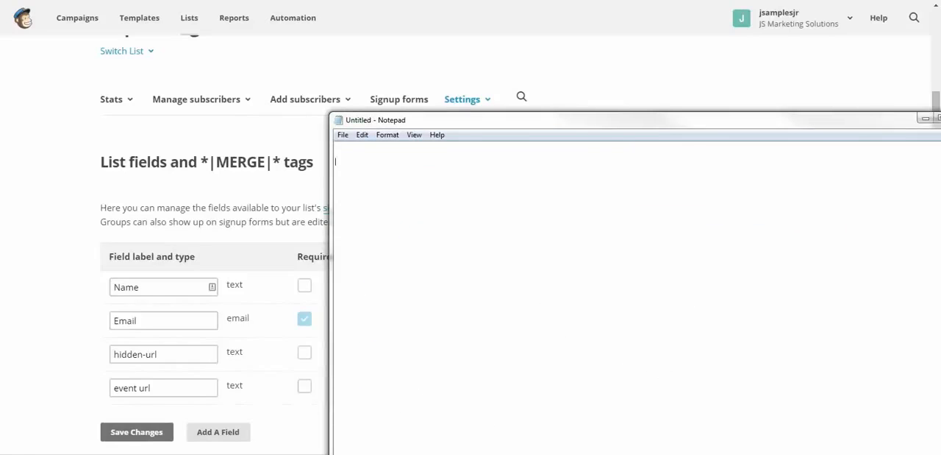
{"action": "right_click", "coordinate": [376, 192]}
{"action": "left_click", "coordinate": [400, 242]}
{"action": "left_click_drag", "start_coordinate": [412, 120], "coordinate": [940, 110]}
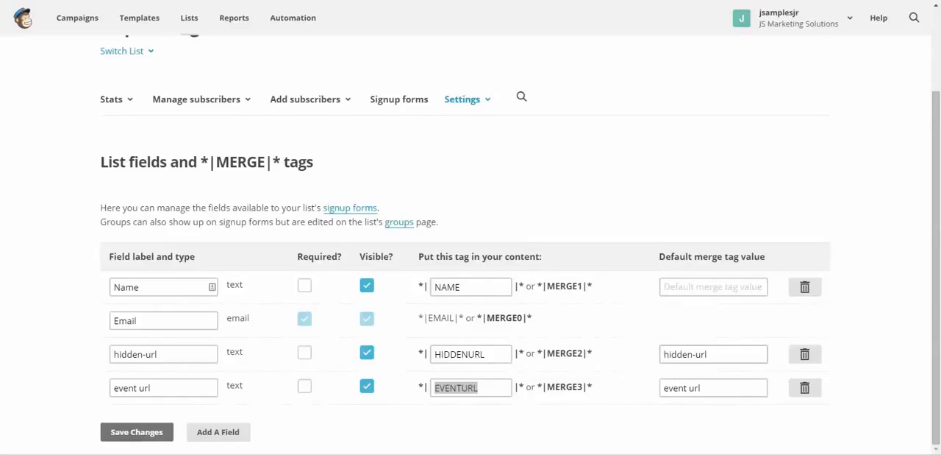
Return to the MailChimp list and open its signup forms page
{"action": "left_click", "coordinate": [627, 373]}
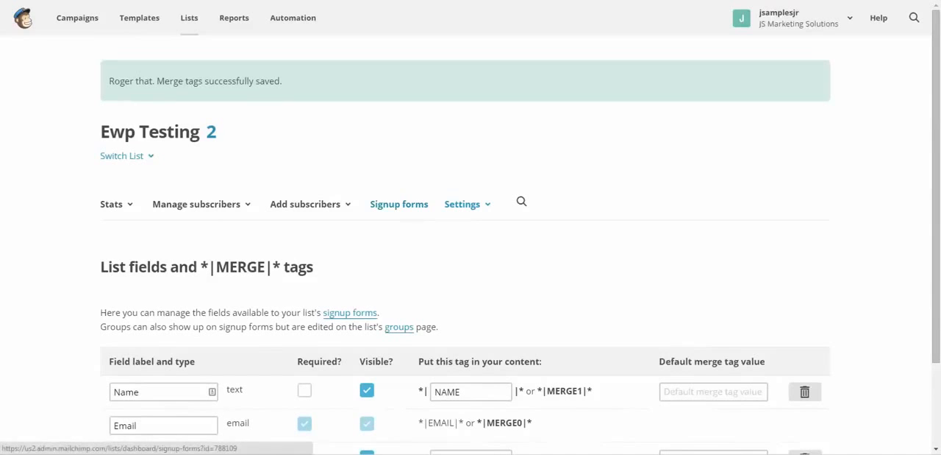
{"action": "left_click", "coordinate": [399, 204]}
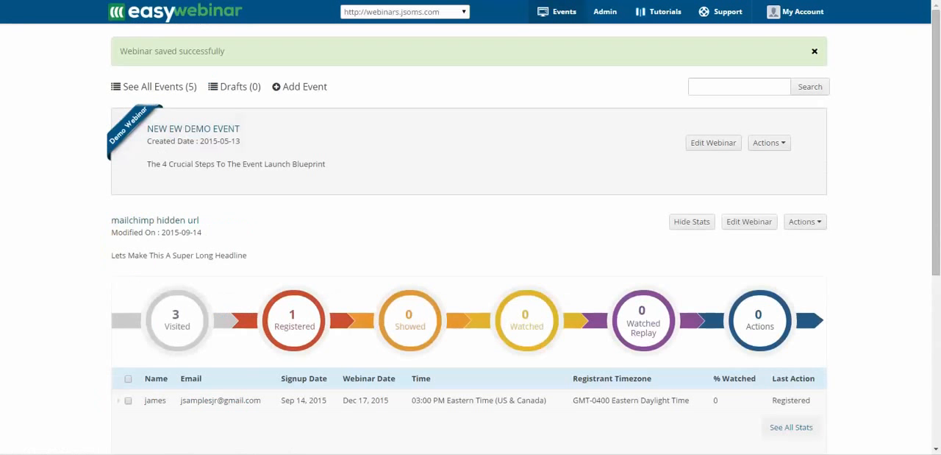
Switch to EasyWebinar and view the webinar links of the "mailchimp hidden url" event, then close them
{"action": "left_click", "coordinate": [804, 221]}
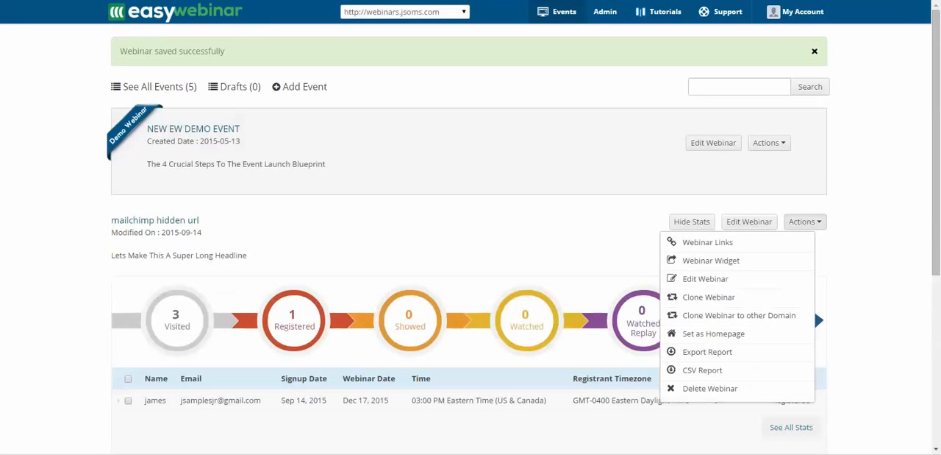
{"action": "left_click", "coordinate": [706, 261]}
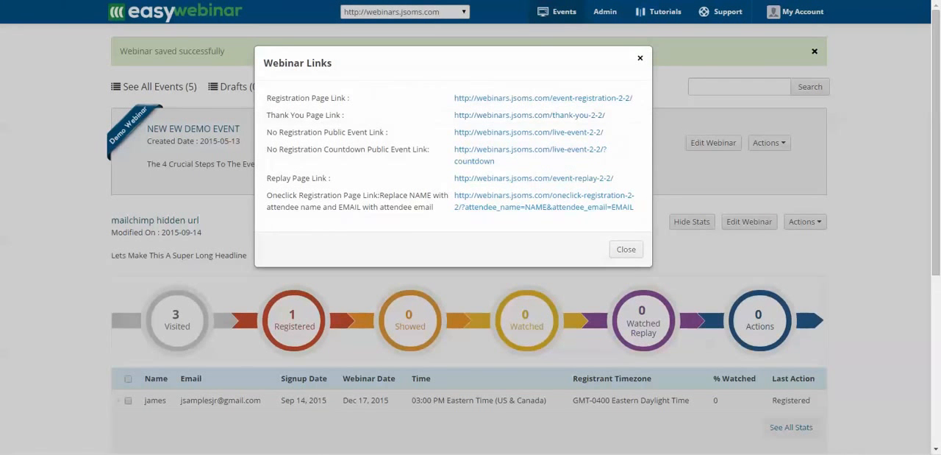
{"action": "left_click", "coordinate": [626, 249]}
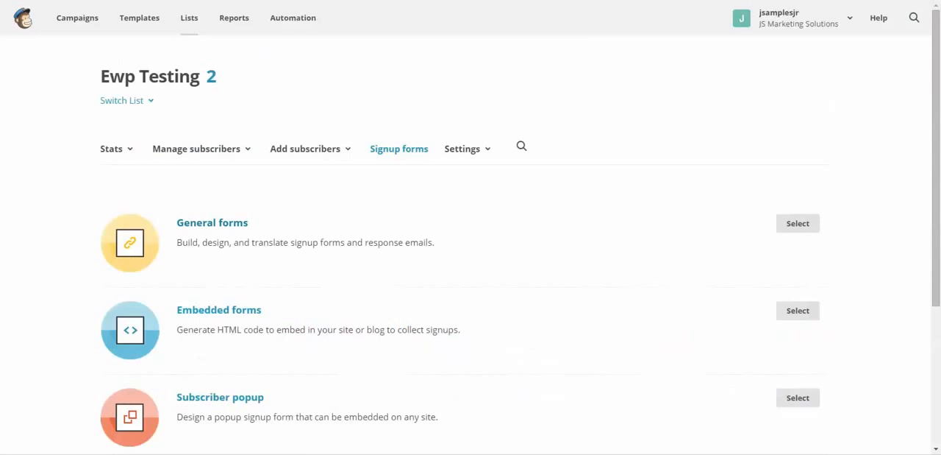
Return to the MailChimp list's signup forms, open the general forms and look over the signup form
{"action": "left_click", "coordinate": [212, 223]}
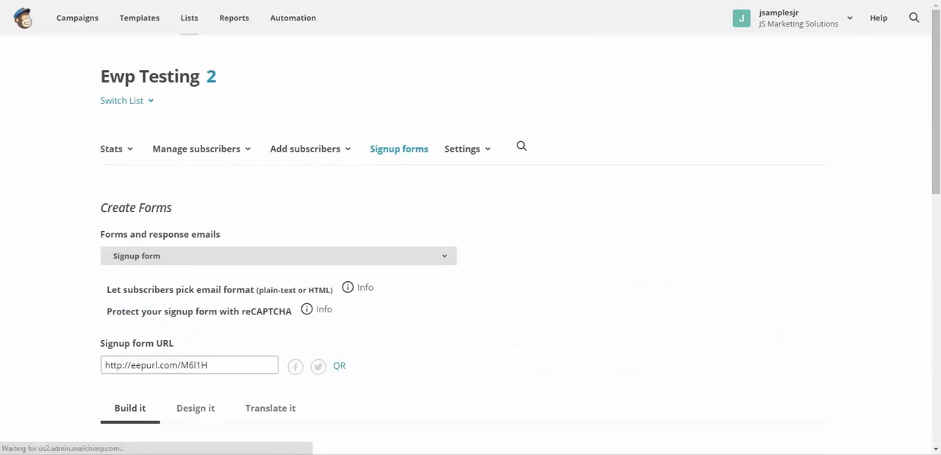
{"action": "left_click", "coordinate": [278, 255]}
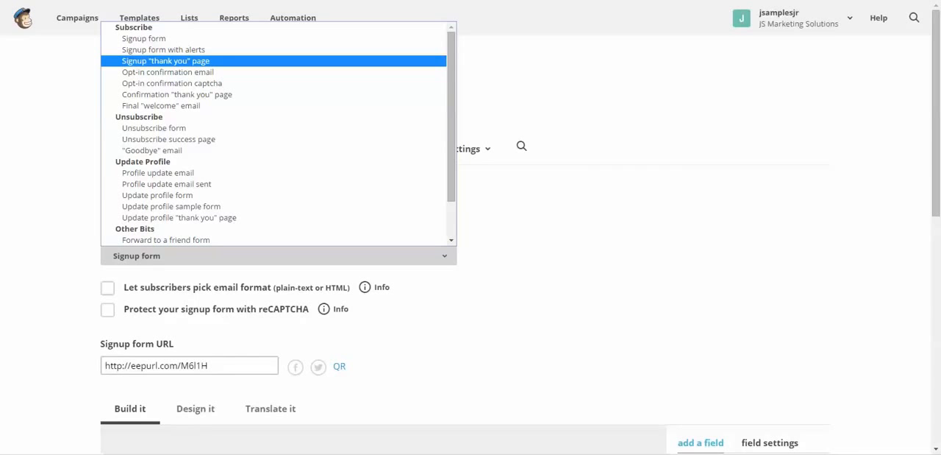
{"action": "left_click", "coordinate": [278, 256]}
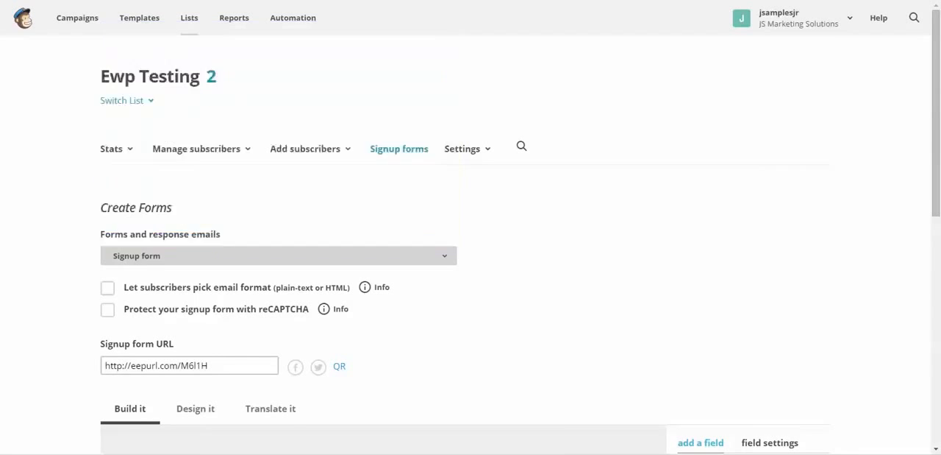
{"action": "scroll", "coordinate": [384, 250], "scroll_direction": "down", "scroll_amount": 7}
{"action": "scroll", "coordinate": [471, 243], "scroll_direction": "up", "scroll_amount": 5}
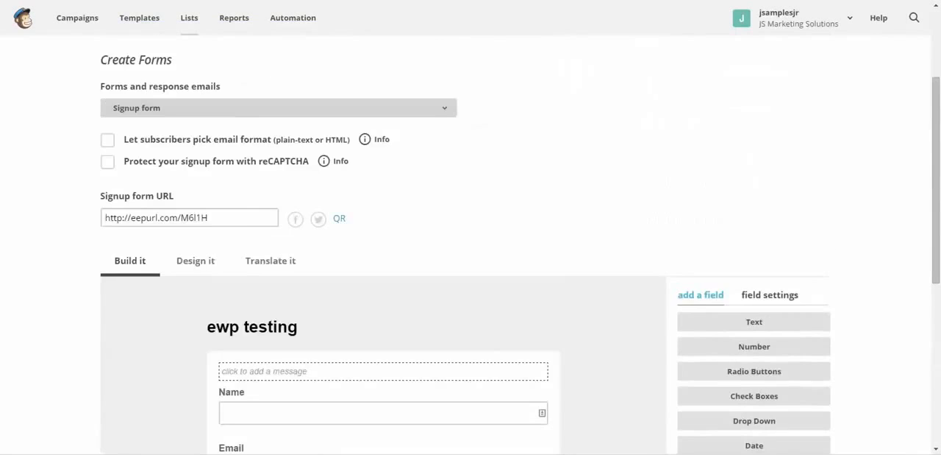
{"action": "scroll", "coordinate": [471, 243], "scroll_direction": "up", "scroll_amount": 2}
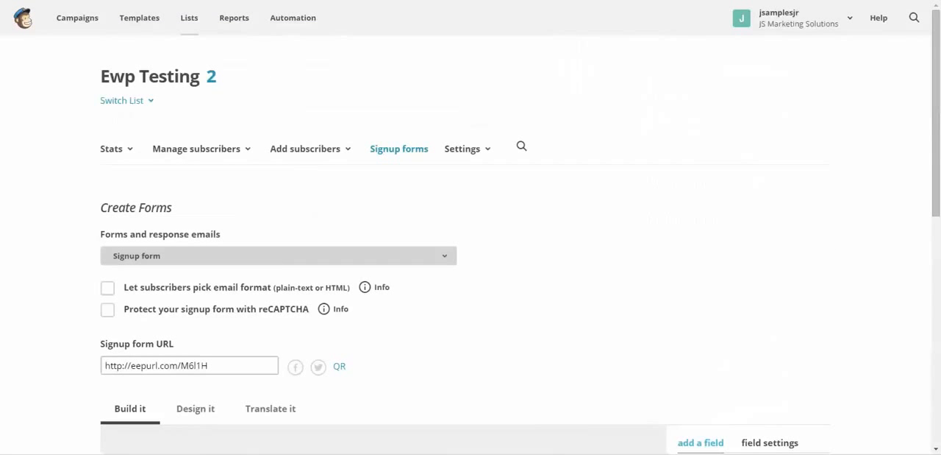
{"action": "left_click", "coordinate": [278, 255]}
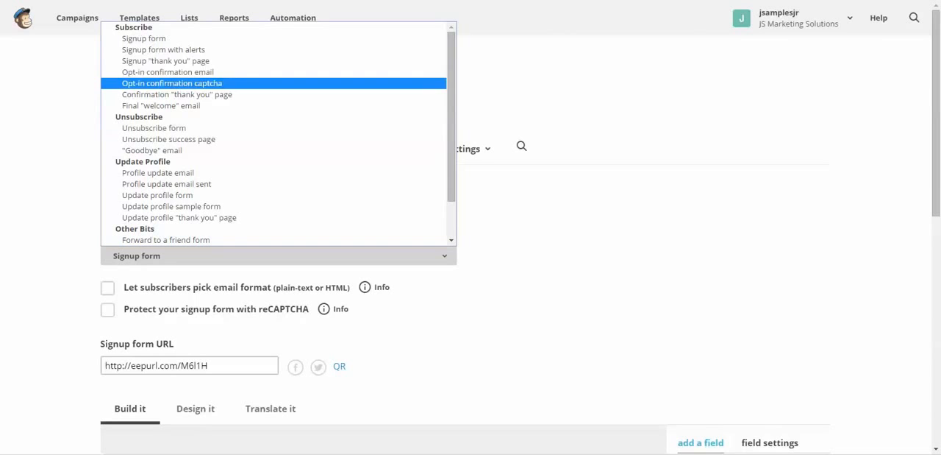
{"action": "left_click", "coordinate": [166, 61]}
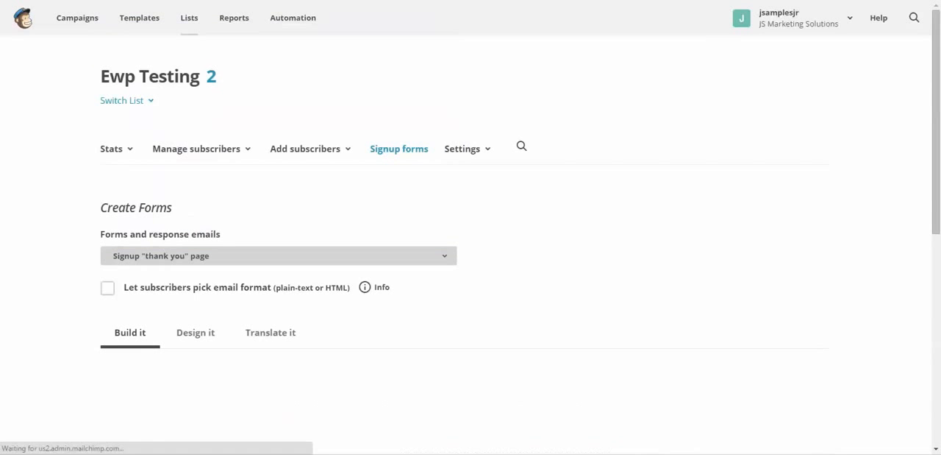
{"action": "scroll", "coordinate": [466, 250], "scroll_direction": "down", "scroll_amount": 5}
{"action": "scroll", "coordinate": [465, 250], "scroll_direction": "down", "scroll_amount": 2}
{"action": "scroll", "coordinate": [466, 250], "scroll_direction": "up", "scroll_amount": 3}
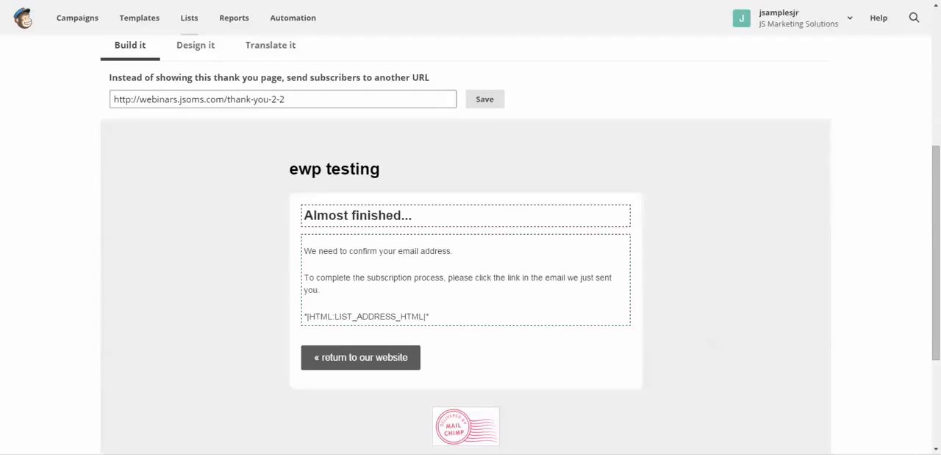
{"action": "left_click_drag", "start_coordinate": [287, 99], "coordinate": [114, 100]}
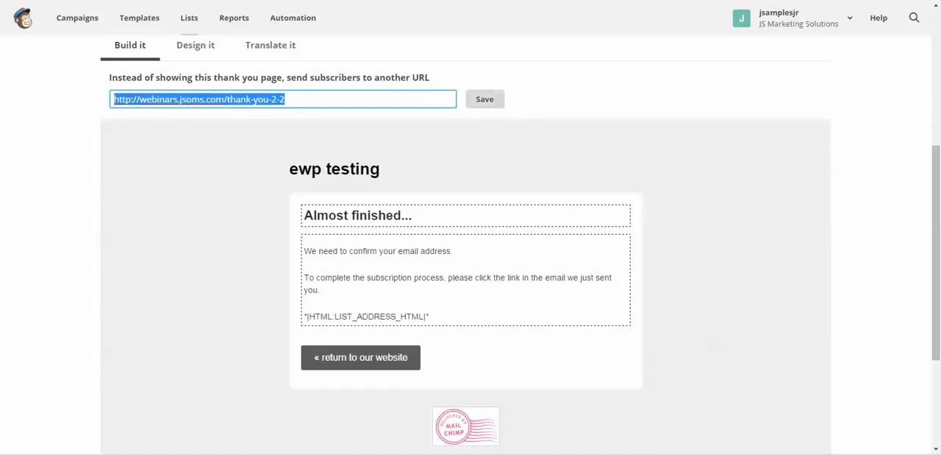
{"action": "left_click", "coordinate": [485, 100]}
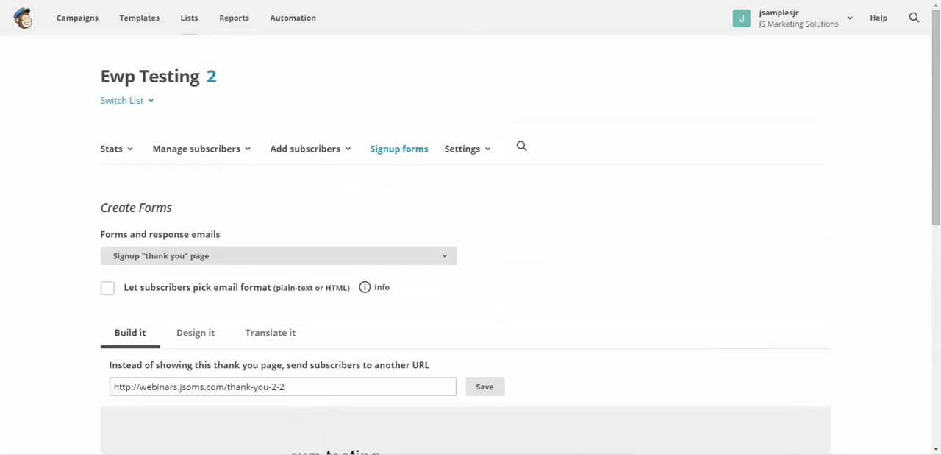
Open the Confirmation "thank you" page and review its redirect URL and message content
{"action": "left_click", "coordinate": [278, 256]}
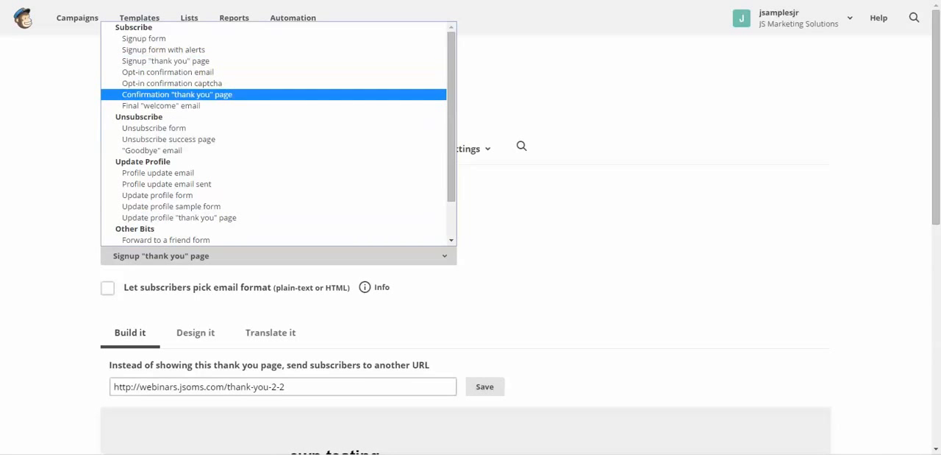
{"action": "scroll", "coordinate": [441, 294], "scroll_direction": "down", "scroll_amount": 6}
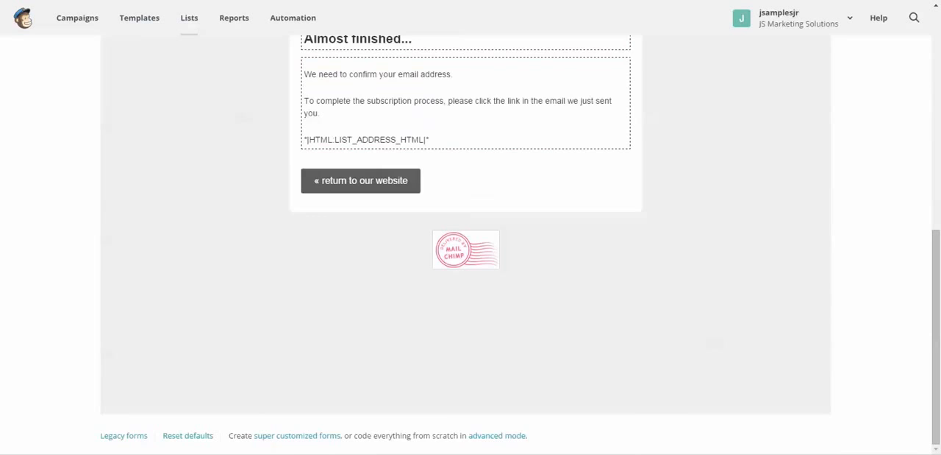
{"action": "scroll", "coordinate": [441, 294], "scroll_direction": "up", "scroll_amount": 2}
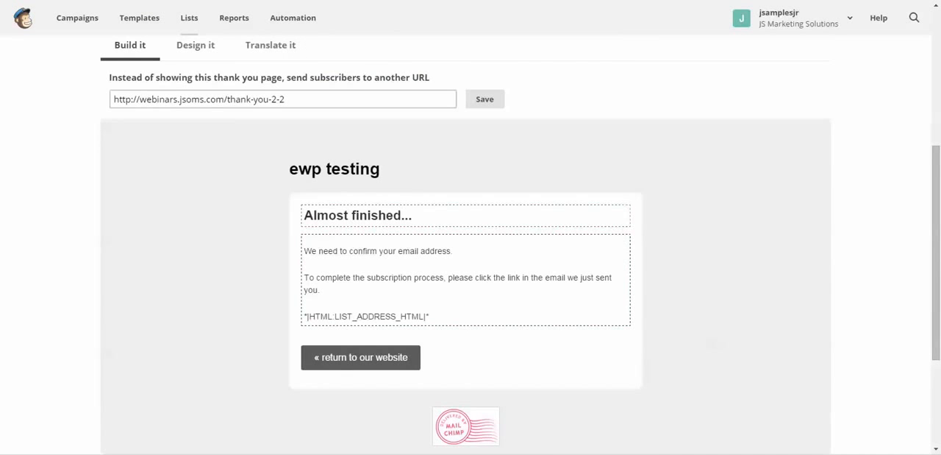
{"action": "scroll", "coordinate": [471, 287], "scroll_direction": "up", "scroll_amount": 4}
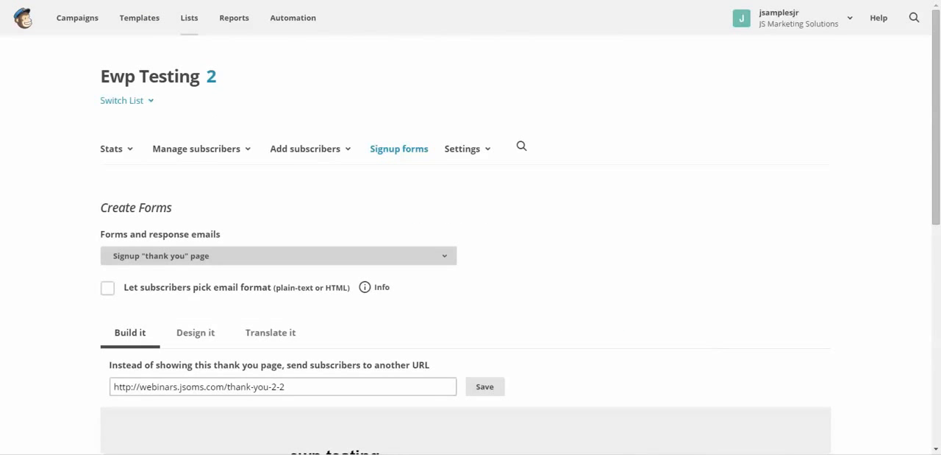
{"action": "left_click", "coordinate": [278, 256]}
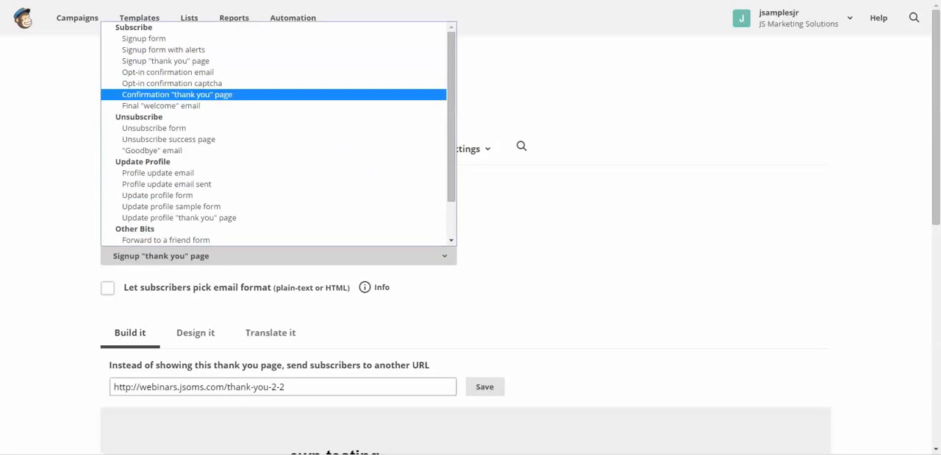
{"action": "left_click", "coordinate": [177, 95]}
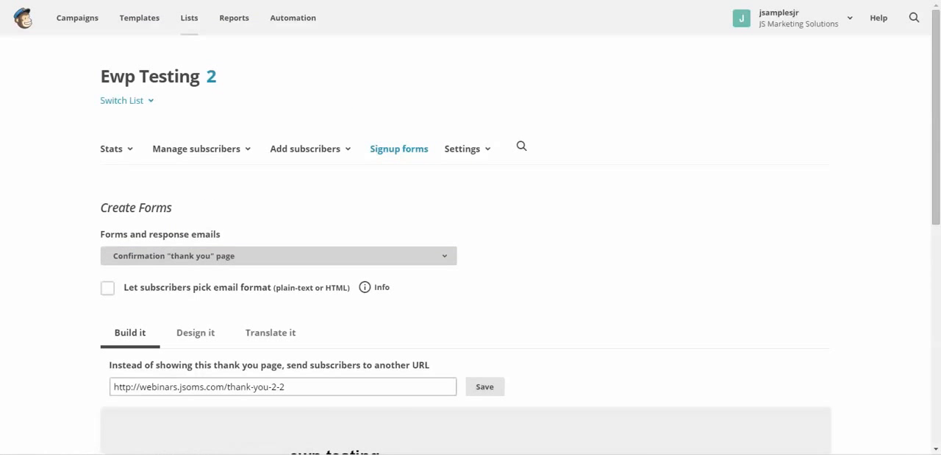
{"action": "scroll", "coordinate": [471, 243], "scroll_direction": "down", "scroll_amount": 3}
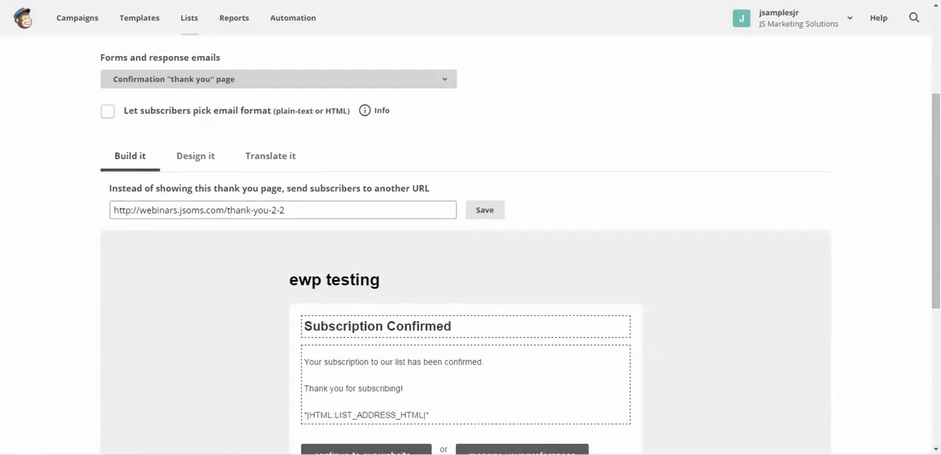
{"action": "scroll", "coordinate": [471, 242], "scroll_direction": "down", "scroll_amount": 3}
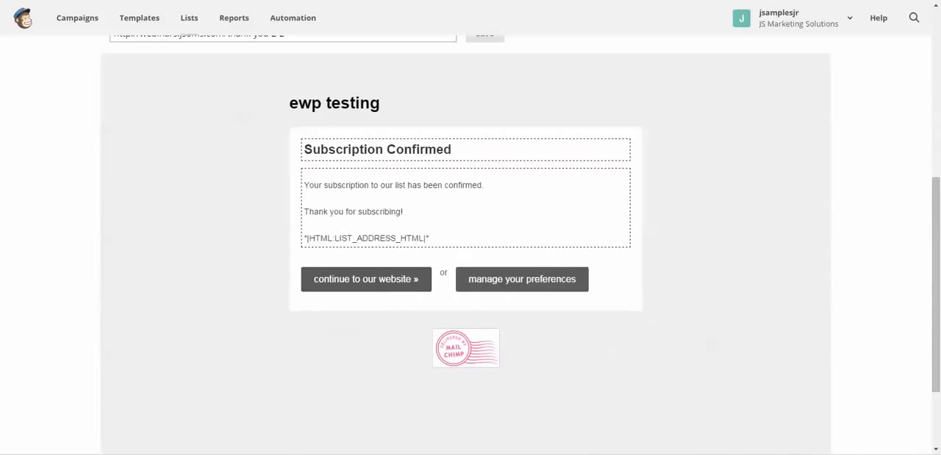
{"action": "scroll", "coordinate": [471, 243], "scroll_direction": "up", "scroll_amount": 3}
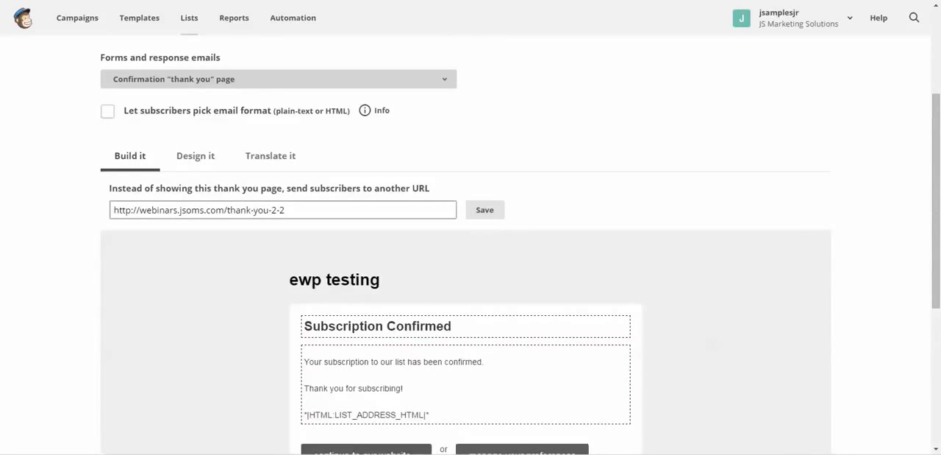
{"action": "scroll", "coordinate": [471, 242], "scroll_direction": "up", "scroll_amount": 3}
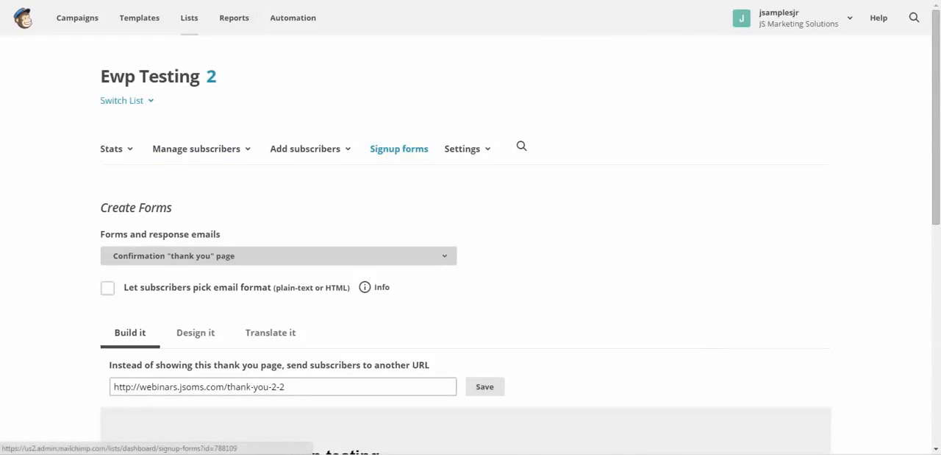
Open the list's embedded forms and examine the fields shown in the Classic form preview
{"action": "left_click", "coordinate": [399, 149]}
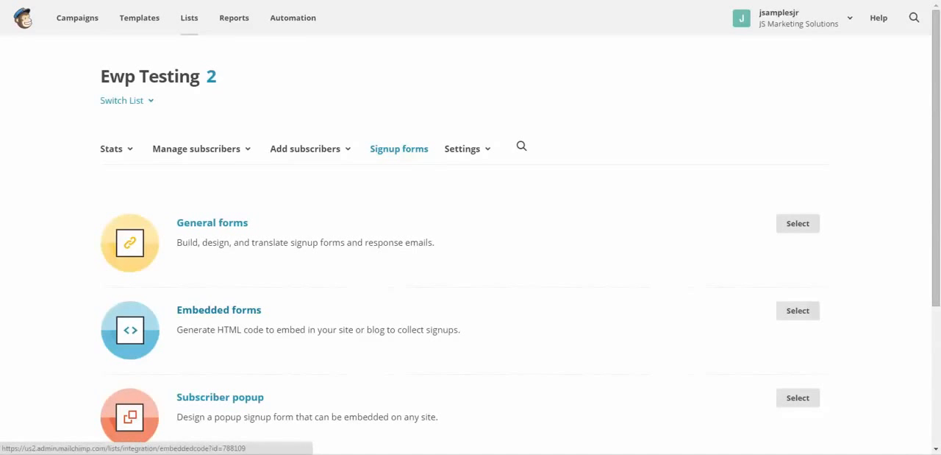
{"action": "left_click", "coordinate": [219, 309]}
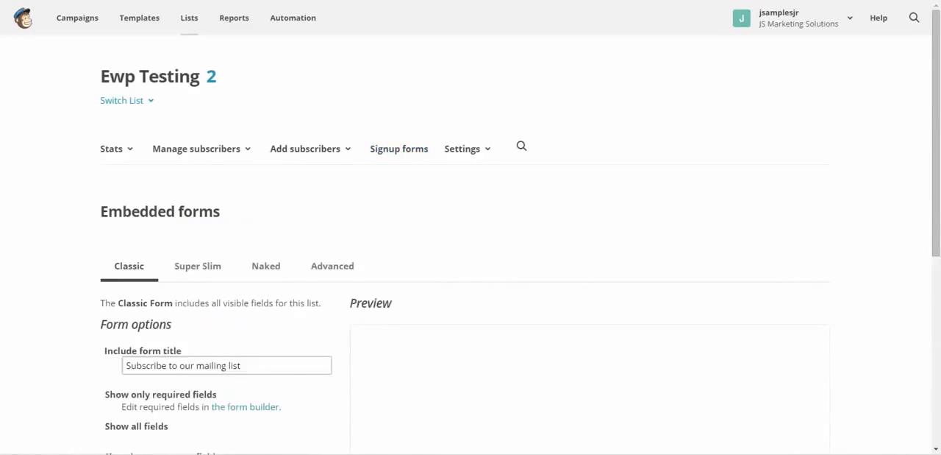
{"action": "scroll", "coordinate": [470, 244], "scroll_direction": "down", "scroll_amount": 2}
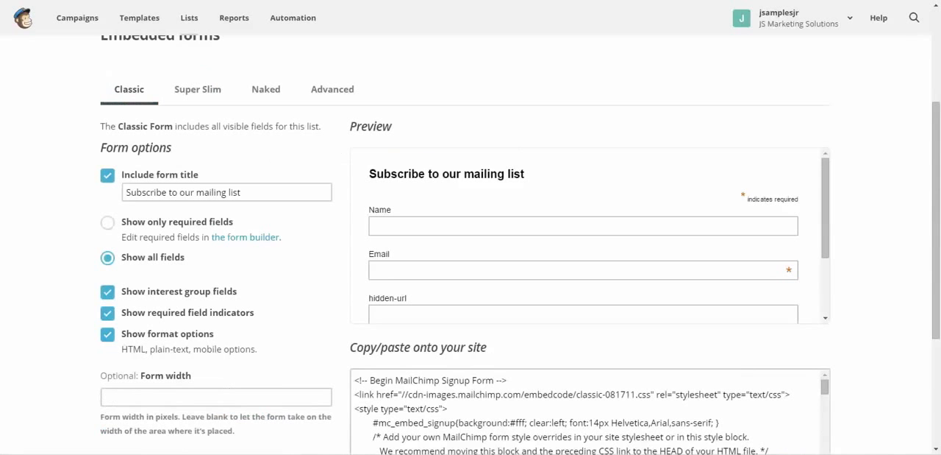
{"action": "scroll", "coordinate": [589, 235], "scroll_direction": "down", "scroll_amount": 1}
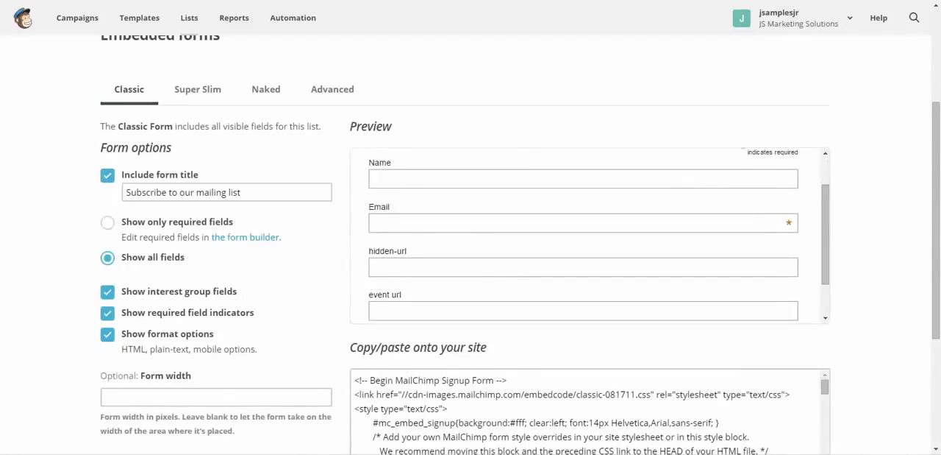
{"action": "scroll", "coordinate": [588, 235], "scroll_direction": "up", "scroll_amount": 4}
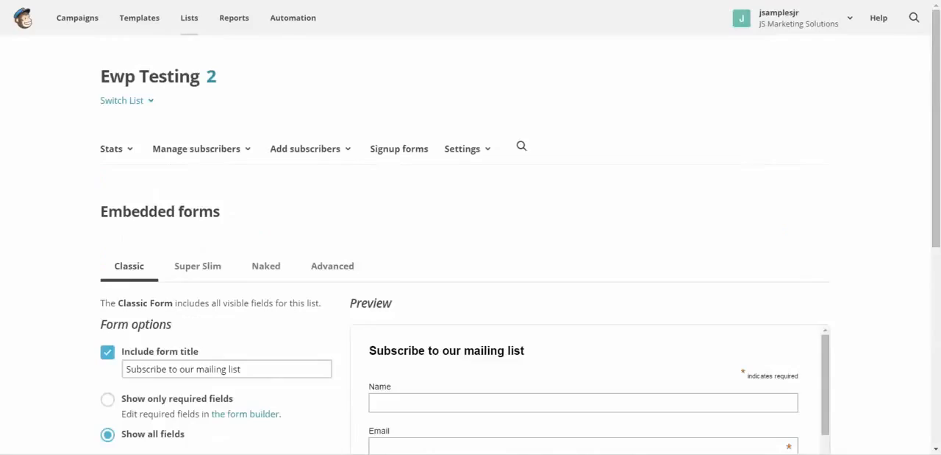
{"action": "scroll", "coordinate": [471, 244], "scroll_direction": "down", "scroll_amount": 4}
{"action": "scroll", "coordinate": [471, 244], "scroll_direction": "up", "scroll_amount": 2}
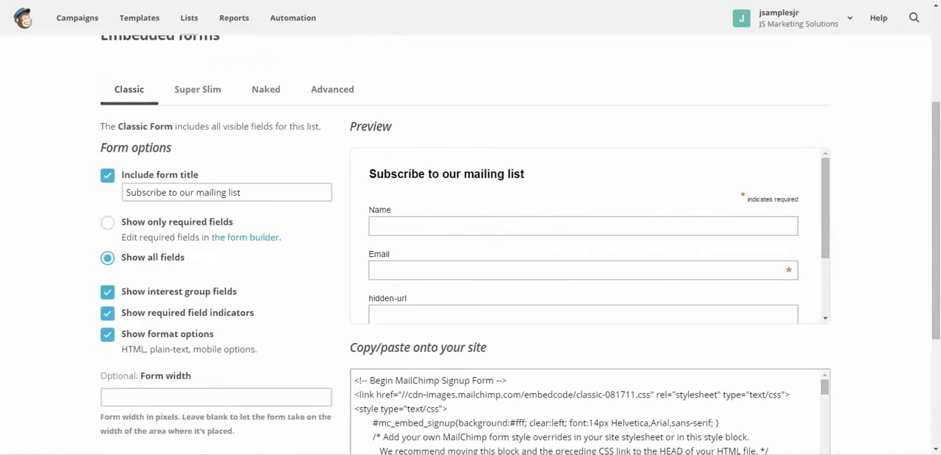
{"action": "scroll", "coordinate": [470, 245], "scroll_direction": "up", "scroll_amount": 2}
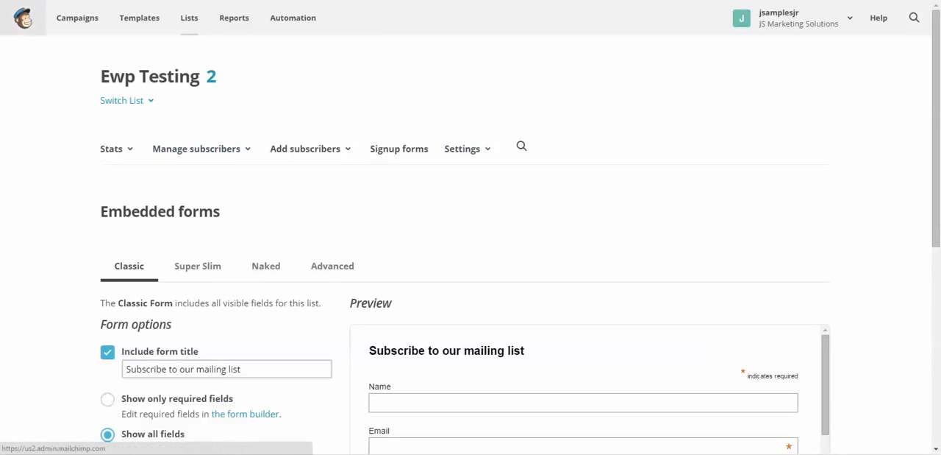
Go back to the lists overview and open the list fields and merge tags settings of the "ewp testing" list
{"action": "left_click", "coordinate": [23, 17]}
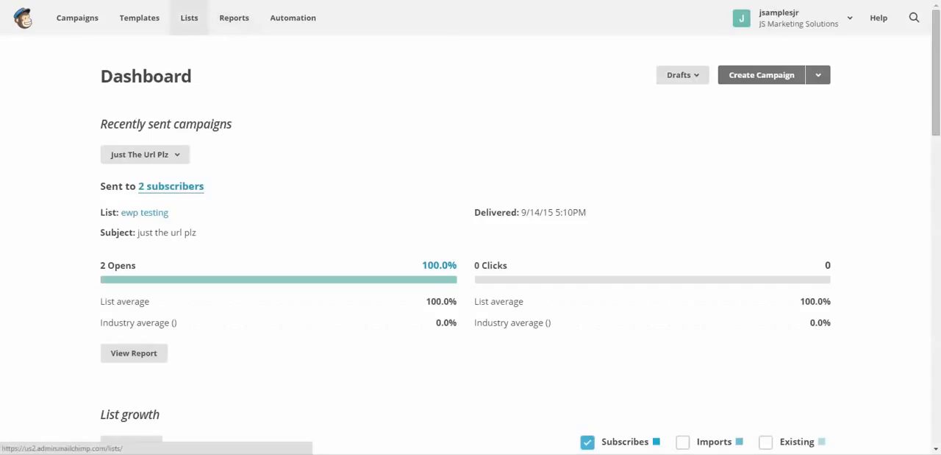
{"action": "left_click", "coordinate": [189, 18]}
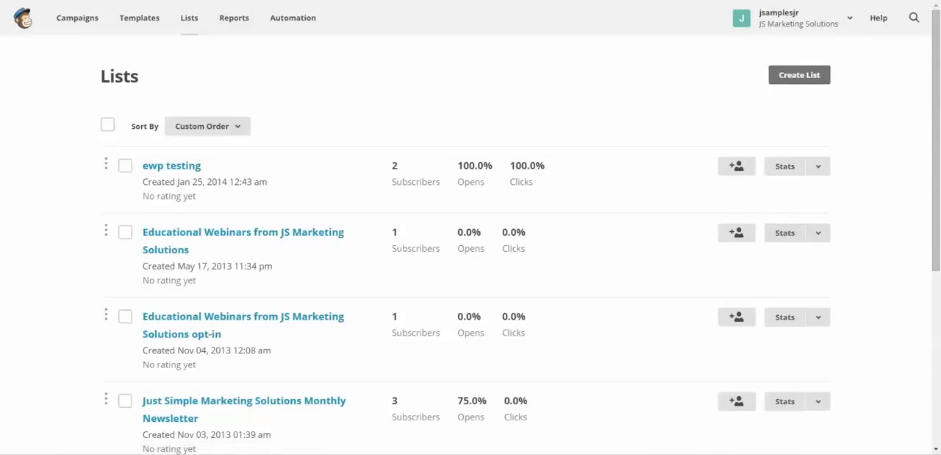
{"action": "left_click", "coordinate": [817, 166]}
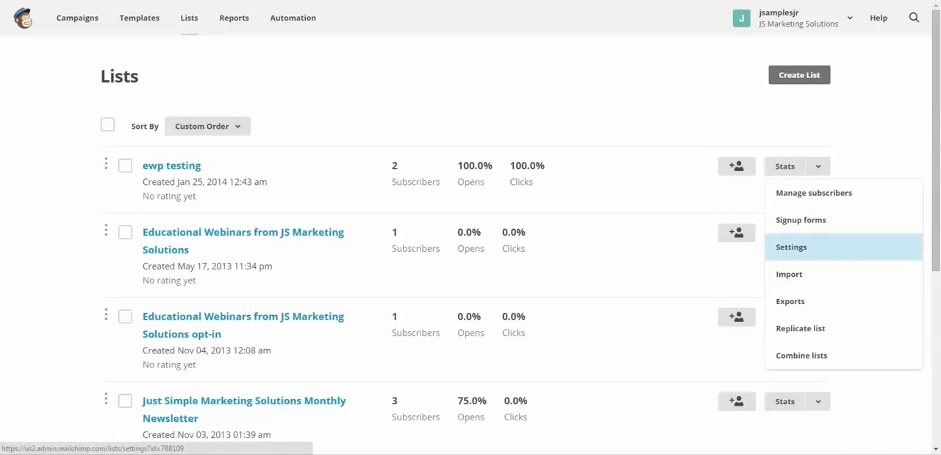
{"action": "left_click", "coordinate": [791, 247]}
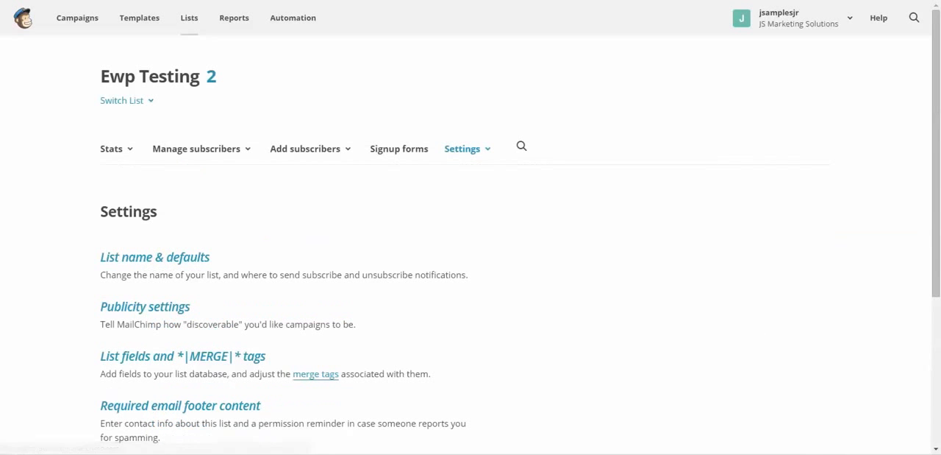
{"action": "scroll", "coordinate": [316, 141], "scroll_direction": "down", "scroll_amount": 3}
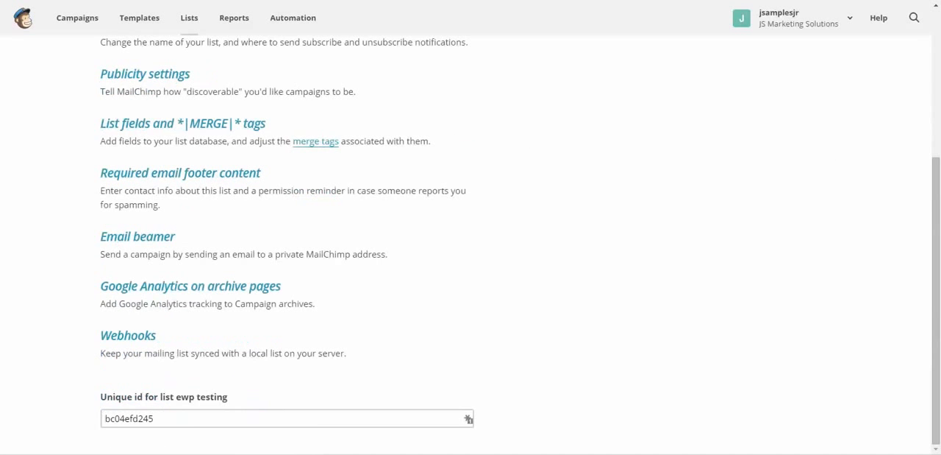
{"action": "left_click", "coordinate": [315, 141]}
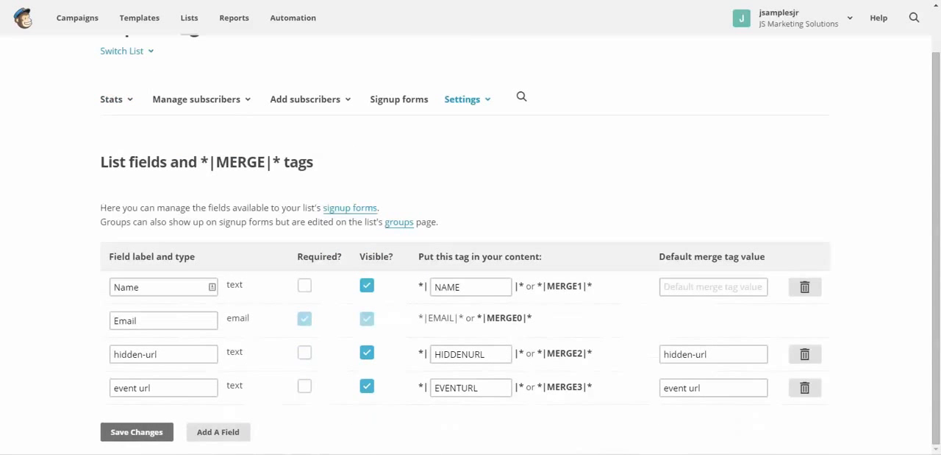
Delete the hidden-url field from the list, confirming with DELETE, and save the list field changes
{"action": "left_click", "coordinate": [367, 351]}
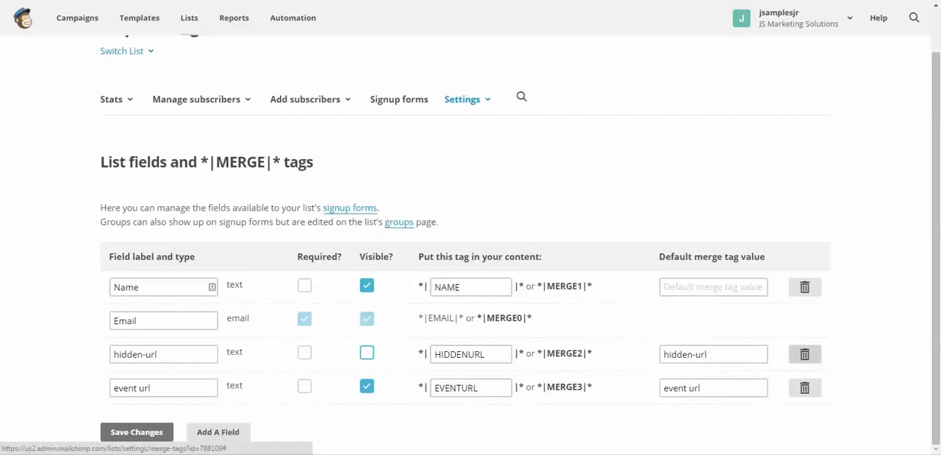
{"action": "left_click", "coordinate": [805, 354]}
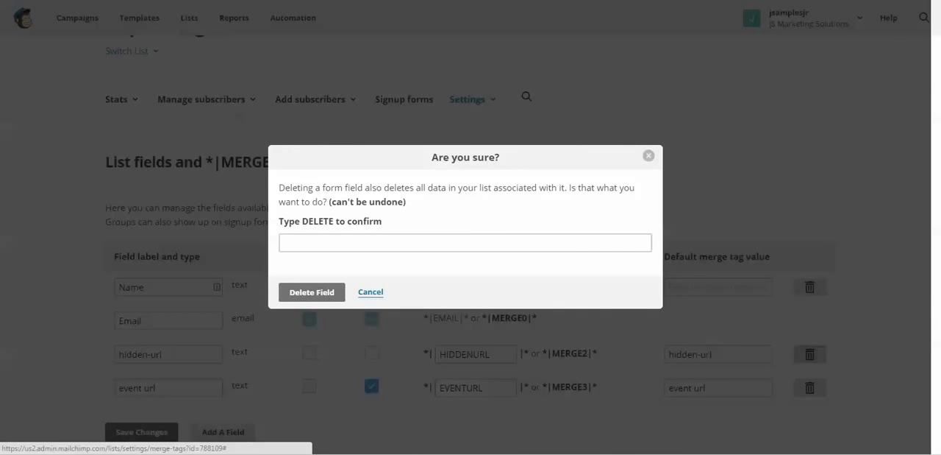
{"action": "left_click", "coordinate": [464, 242]}
{"action": "type", "text": "D"}
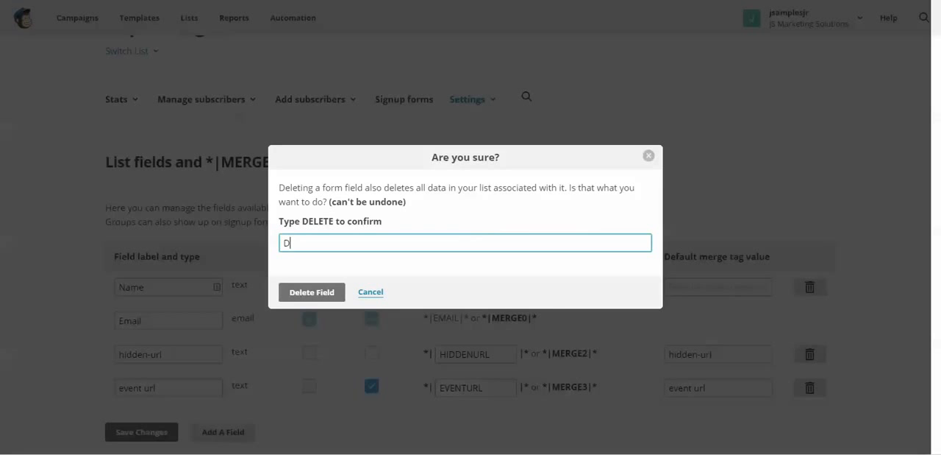
{"action": "type", "text": "ELETE"}
{"action": "key", "text": "Return"}
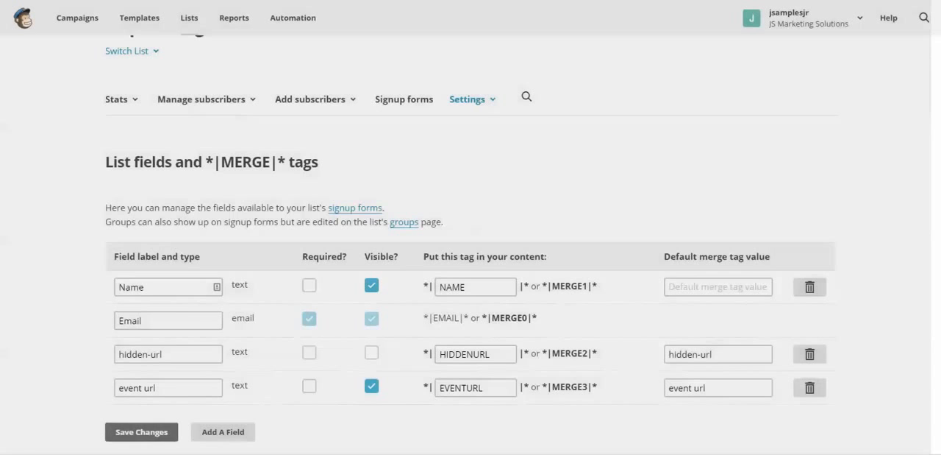
{"action": "scroll", "coordinate": [471, 294], "scroll_direction": "down", "scroll_amount": 1}
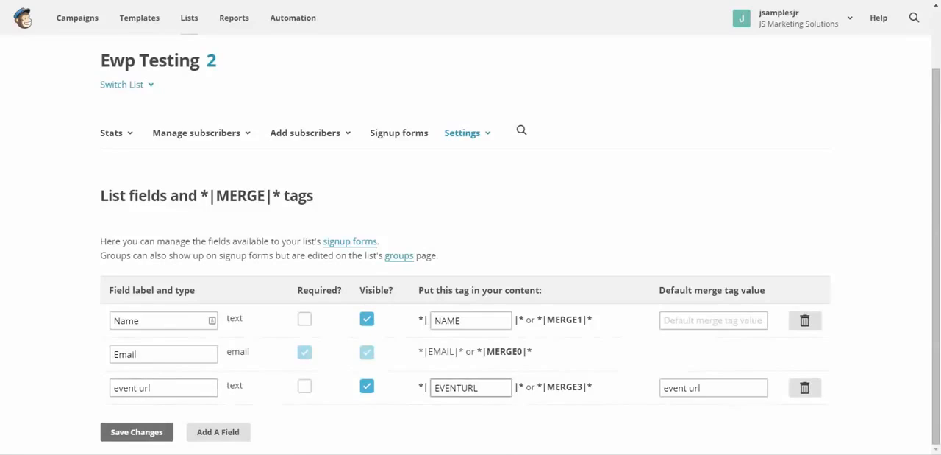
{"action": "left_click", "coordinate": [136, 431]}
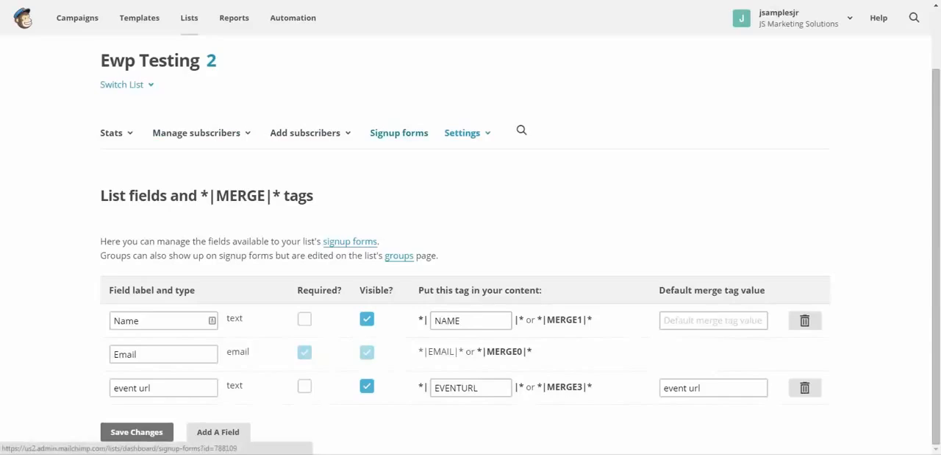
Open the list's embedded signup forms, choose the Naked form and copy its entire HTML code
{"action": "left_click", "coordinate": [398, 133]}
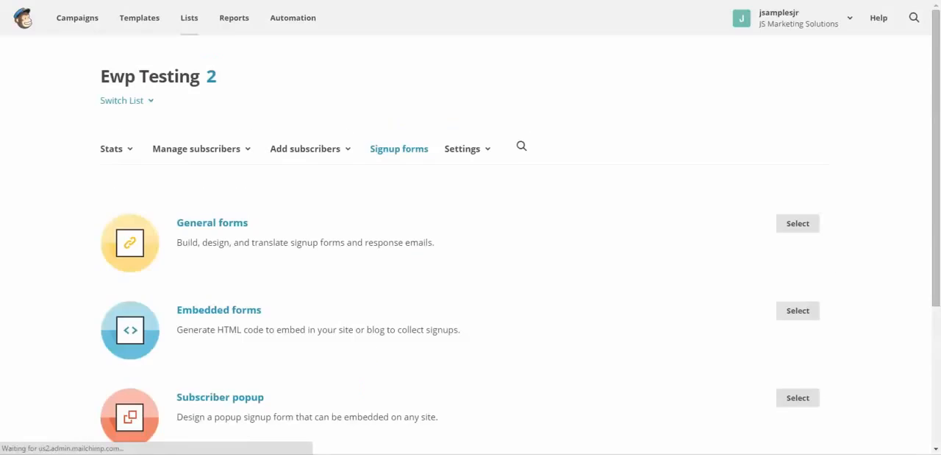
{"action": "left_click", "coordinate": [219, 309]}
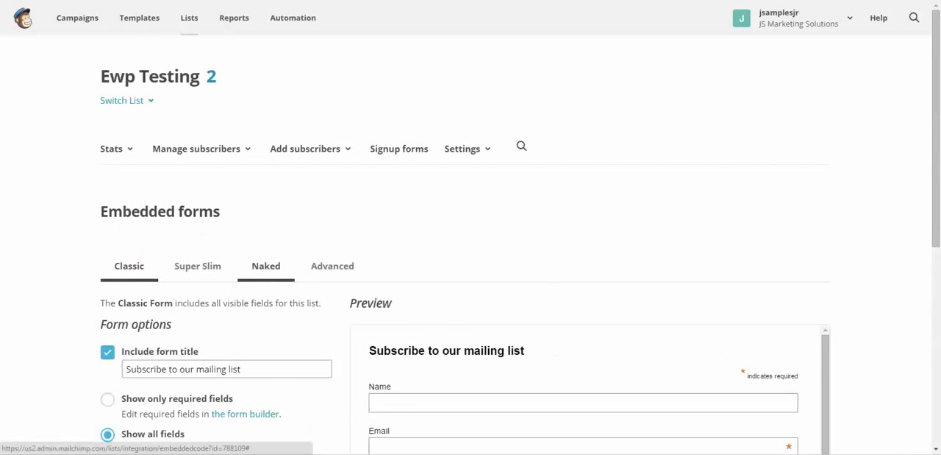
{"action": "left_click", "coordinate": [266, 267]}
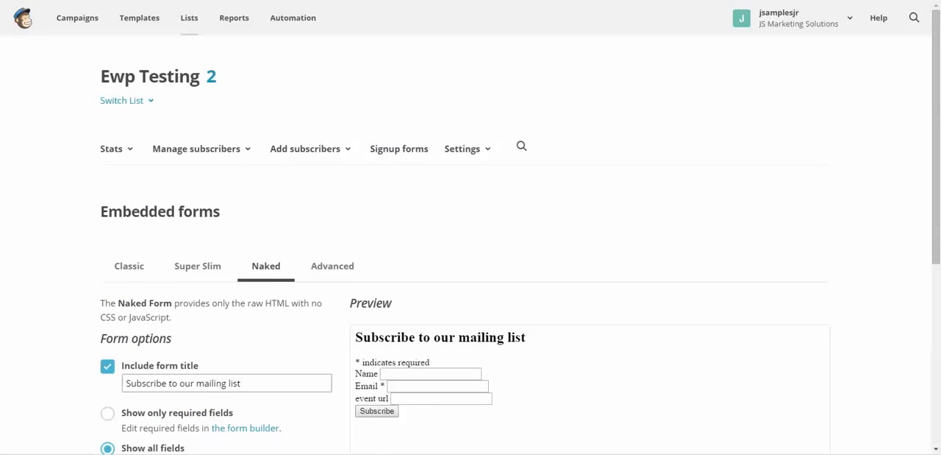
{"action": "scroll", "coordinate": [470, 243], "scroll_direction": "down", "scroll_amount": 5}
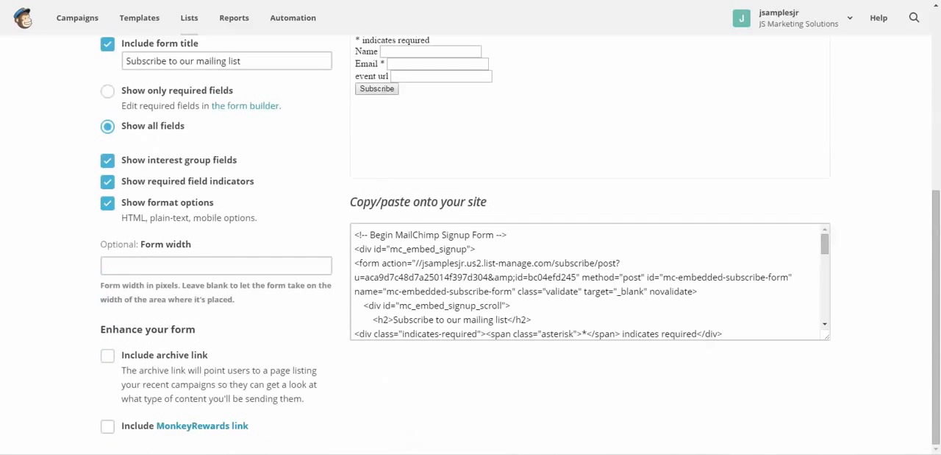
{"action": "left_click_drag", "start_coordinate": [355, 235], "coordinate": [529, 360]}
{"action": "right_click", "coordinate": [493, 269]}
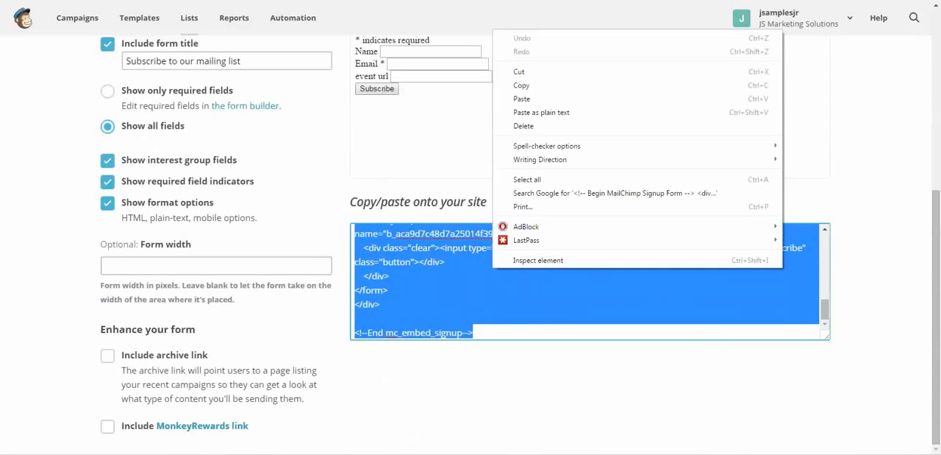
{"action": "left_click", "coordinate": [521, 85]}
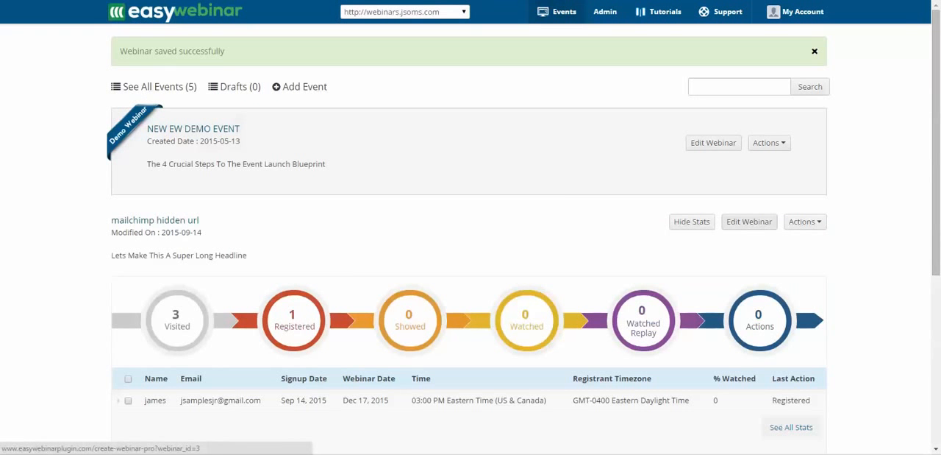
In EasyWebinar, edit the "mailchimp hidden url" webinar and replace the autoresponder HTML code in its notifications with the copied form code
{"action": "left_click", "coordinate": [749, 221]}
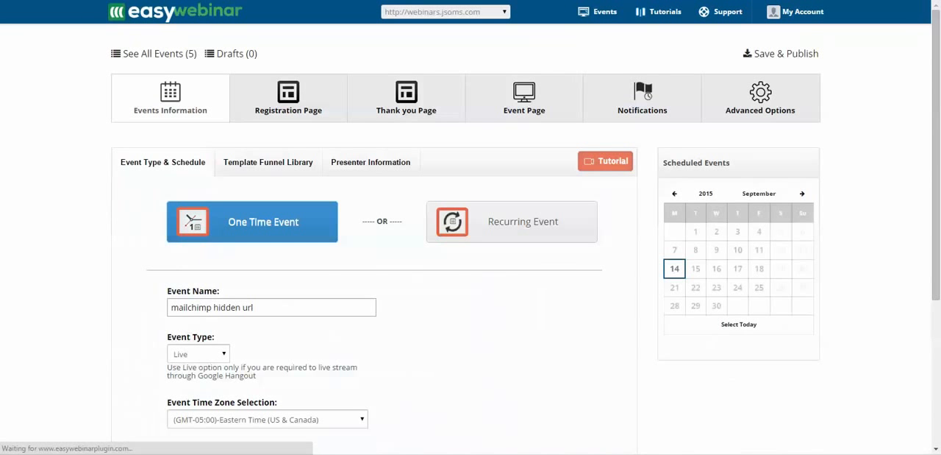
{"action": "left_click", "coordinate": [642, 98]}
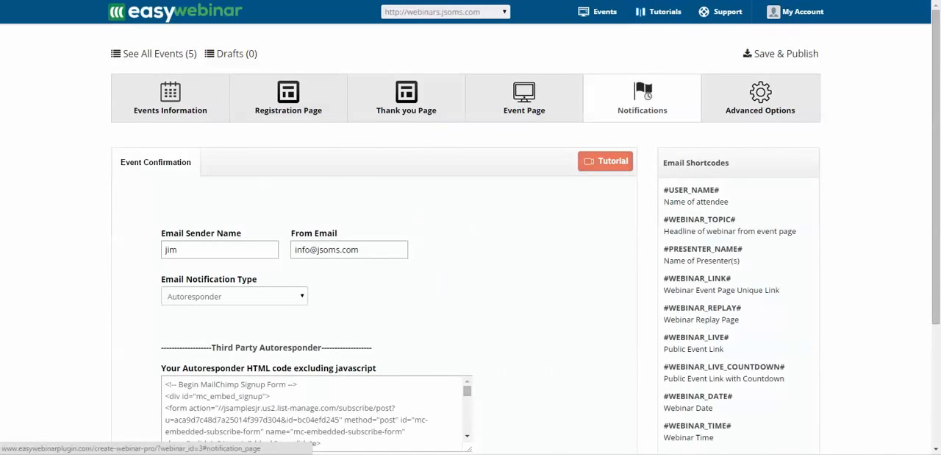
{"action": "left_click_drag", "start_coordinate": [166, 384], "coordinate": [308, 453]}
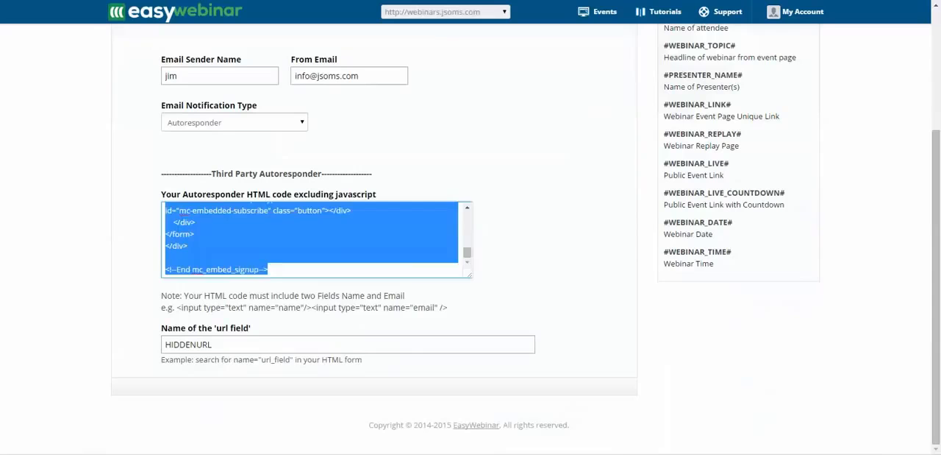
{"action": "key", "text": "BackSpace"}
{"action": "right_click", "coordinate": [174, 217]}
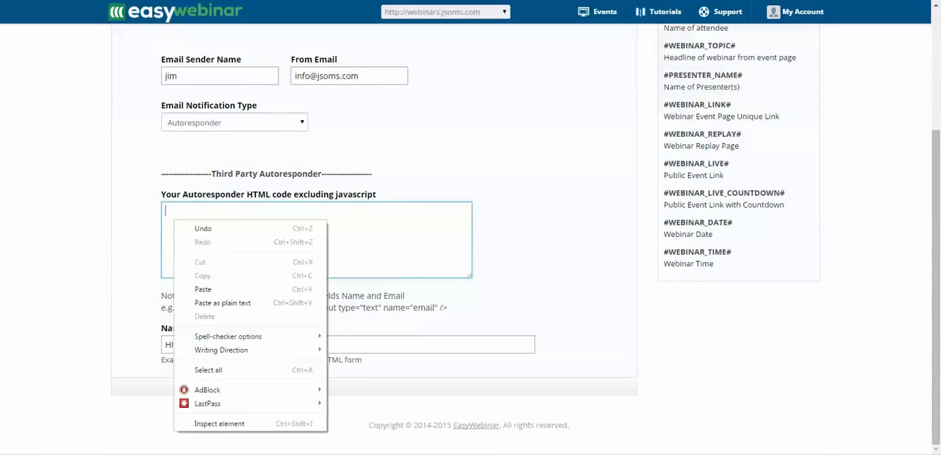
{"action": "left_click", "coordinate": [193, 288]}
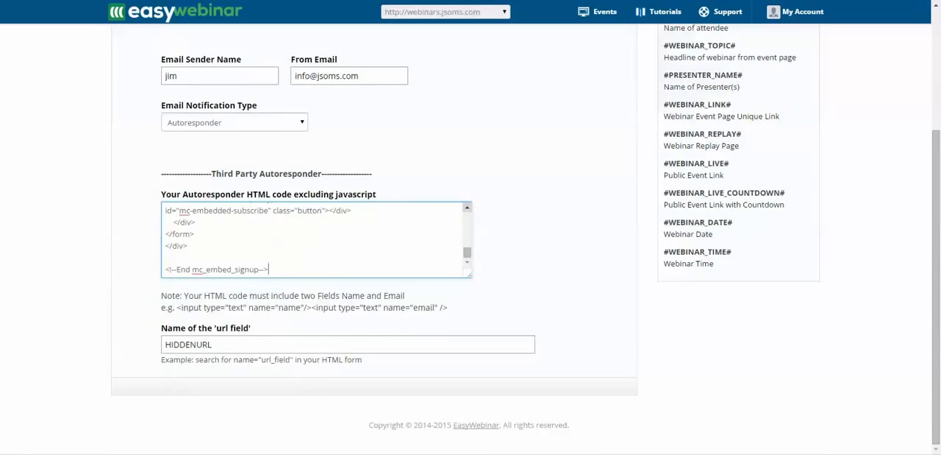
Find the event url input in the pasted autoresponder code and copy its name value, EVENTURL
{"action": "left_click", "coordinate": [467, 207]}
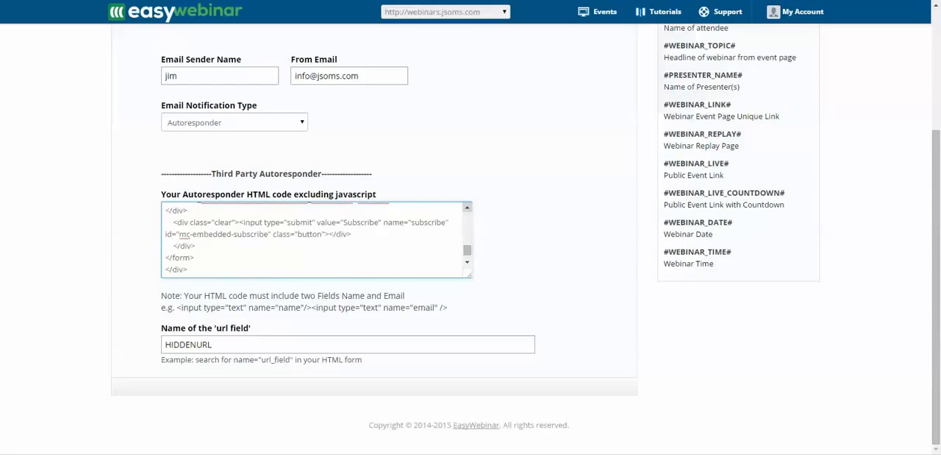
{"action": "left_click", "coordinate": [467, 207]}
{"action": "left_click", "coordinate": [467, 208]}
{"action": "left_click", "coordinate": [467, 208]}
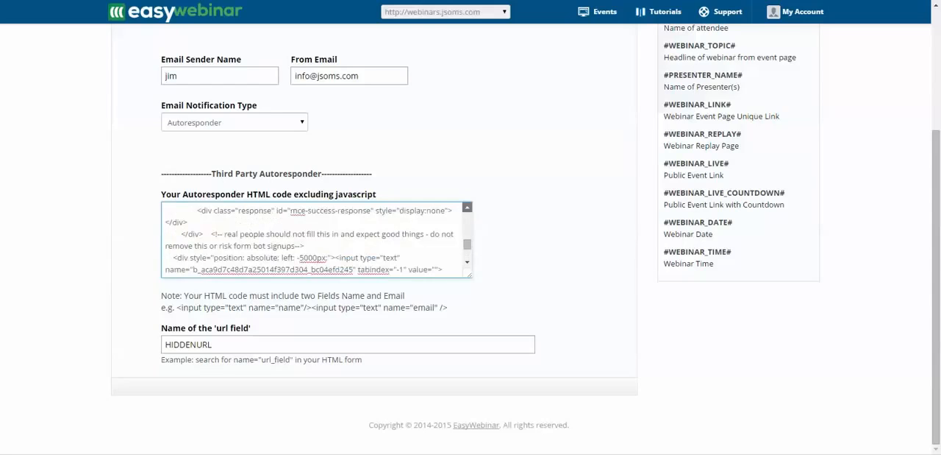
{"action": "left_click", "coordinate": [467, 208]}
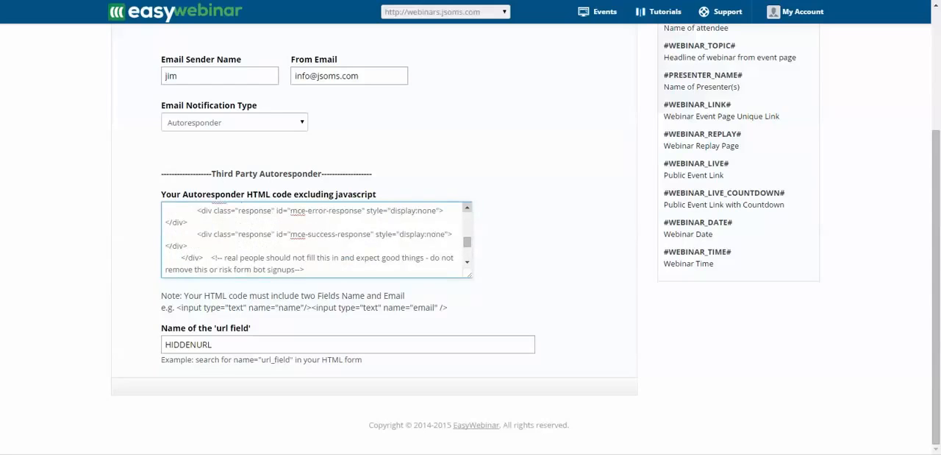
{"action": "left_click", "coordinate": [467, 207]}
{"action": "left_click", "coordinate": [467, 208]}
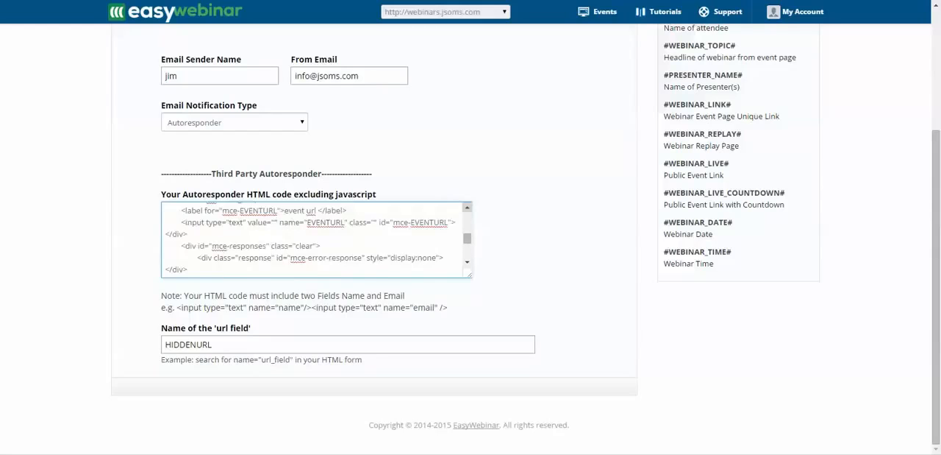
{"action": "left_click", "coordinate": [467, 207]}
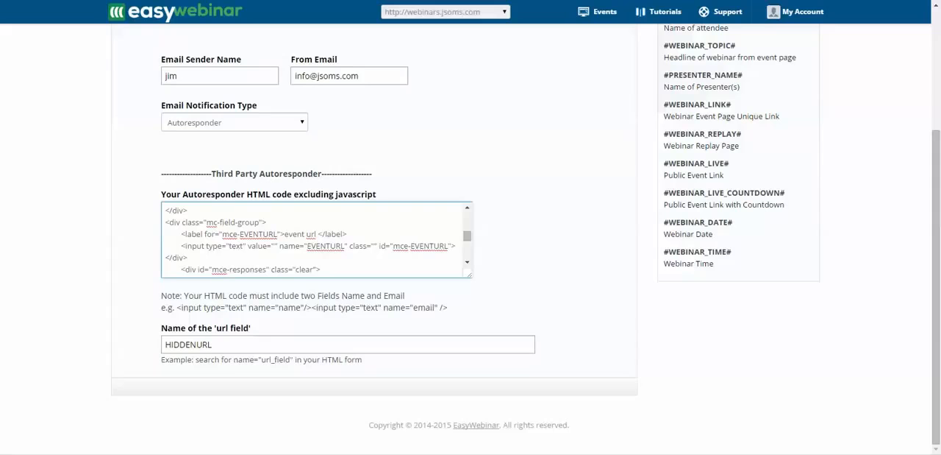
{"action": "left_click_drag", "start_coordinate": [306, 245], "coordinate": [344, 245]}
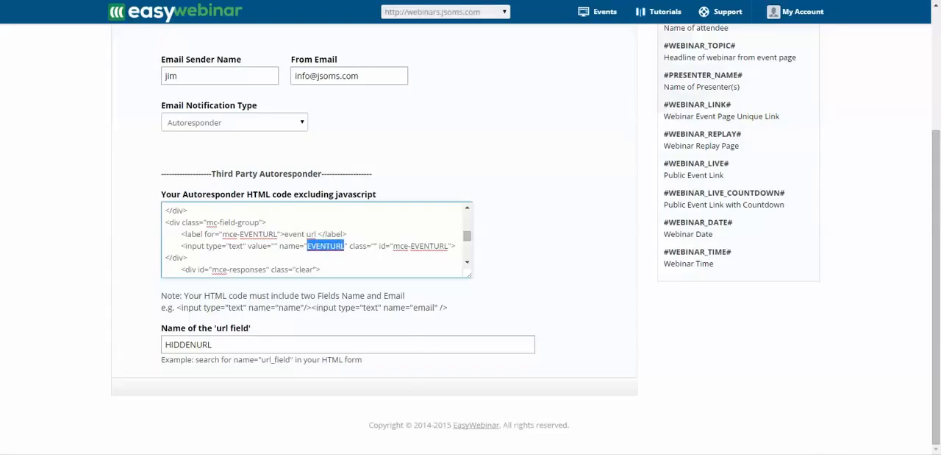
{"action": "left_click_drag", "start_coordinate": [940, 218], "coordinate": [940, 193]}
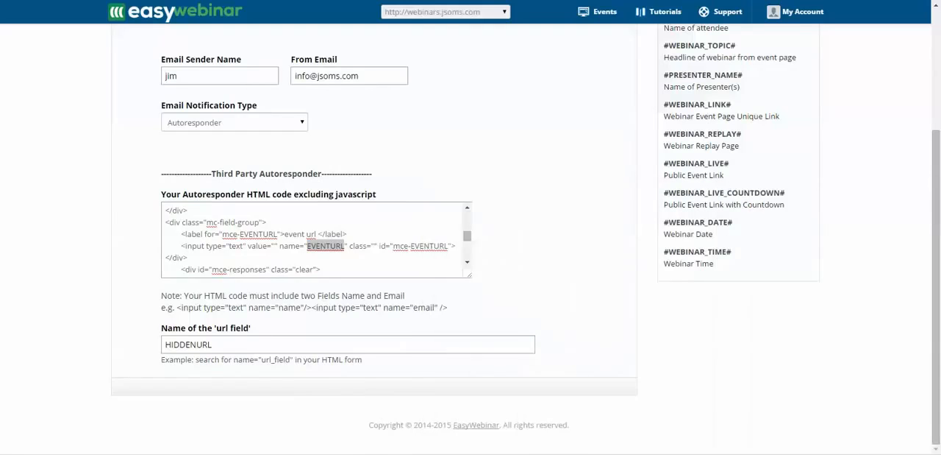
{"action": "right_click", "coordinate": [326, 245]}
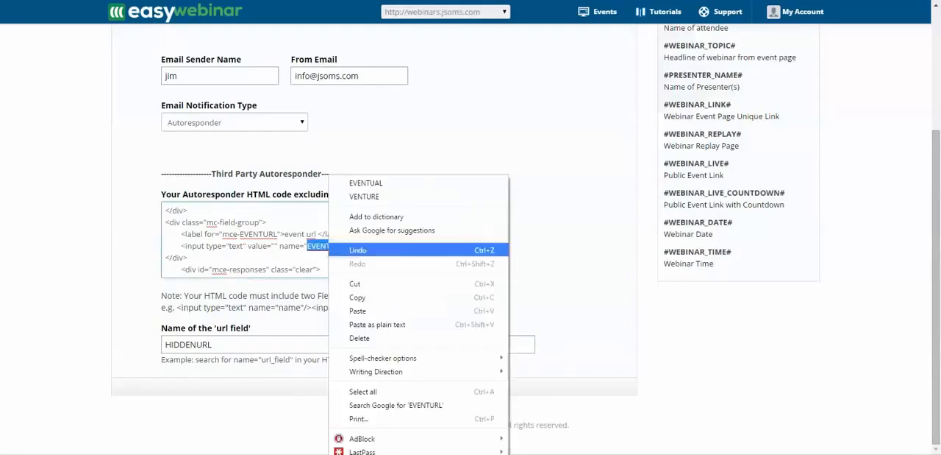
{"action": "left_click", "coordinate": [346, 296]}
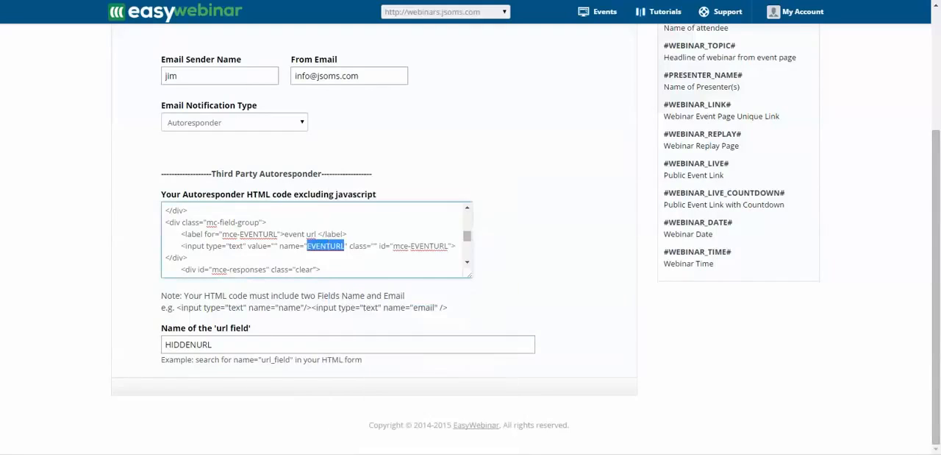
Replace the name of the 'url field' with EVENTURL, then save and publish the webinar
{"action": "left_click_drag", "start_coordinate": [214, 345], "coordinate": [164, 344]}
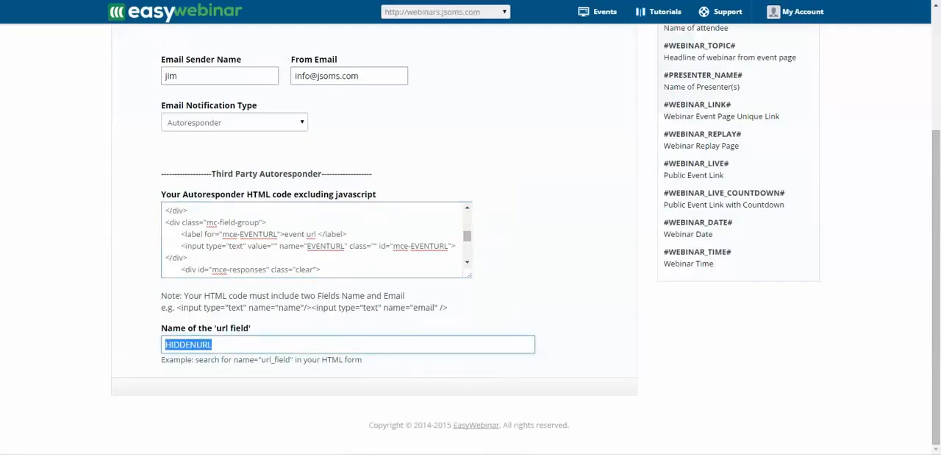
{"action": "key", "text": "BackSpace"}
{"action": "right_click", "coordinate": [164, 344]}
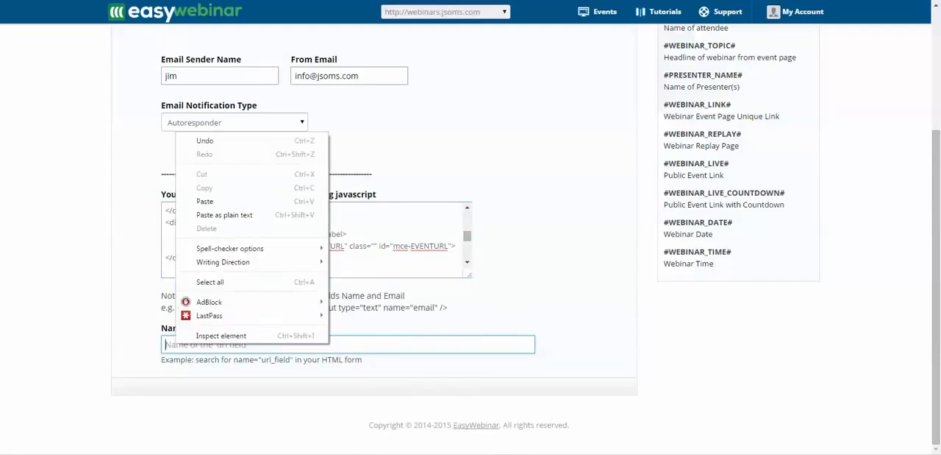
{"action": "left_click", "coordinate": [207, 200]}
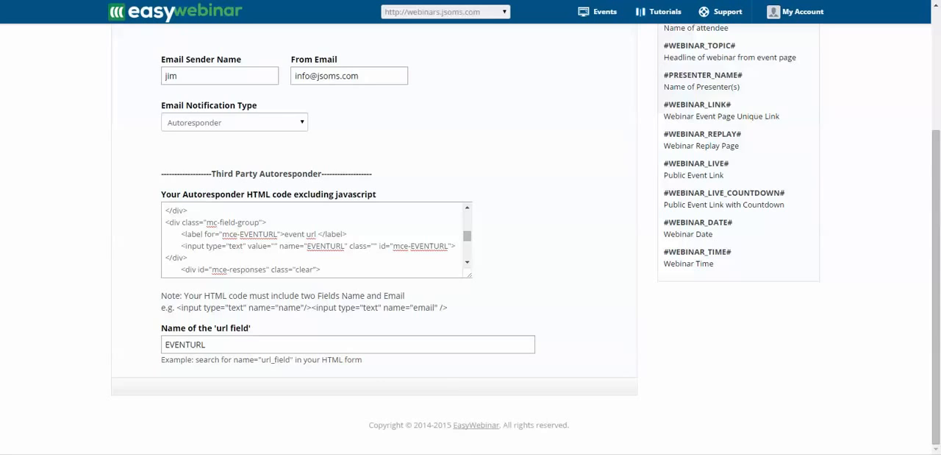
{"action": "scroll", "coordinate": [471, 235], "scroll_direction": "up", "scroll_amount": 3}
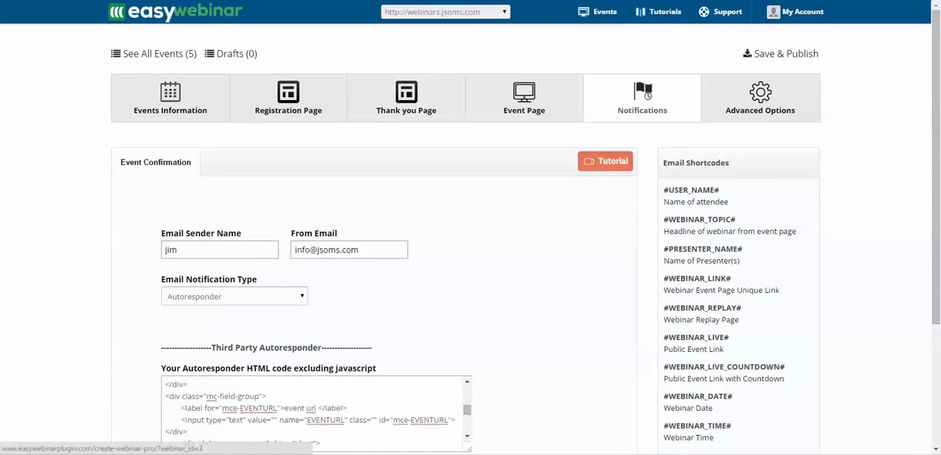
{"action": "left_click", "coordinate": [781, 54]}
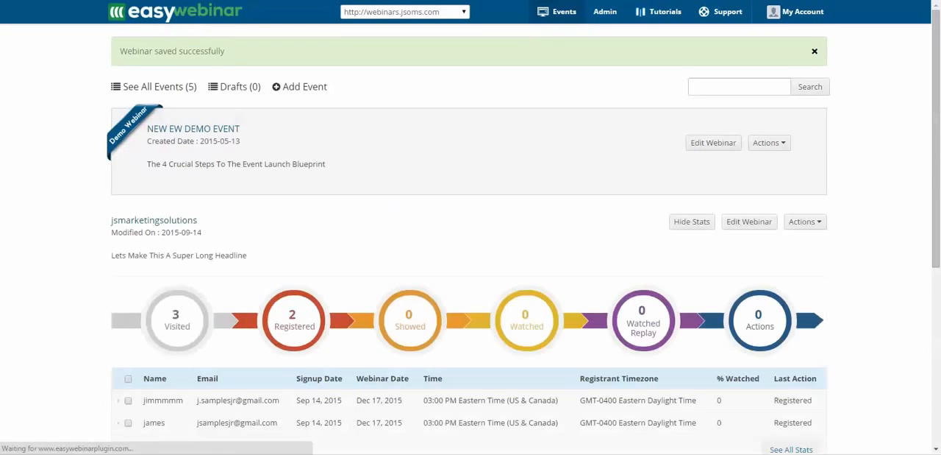
Show the webinar links of the jsmarketingsolutions event modified on 2015-09-14 and open its registration page
{"action": "scroll", "coordinate": [471, 243], "scroll_direction": "down", "scroll_amount": 5}
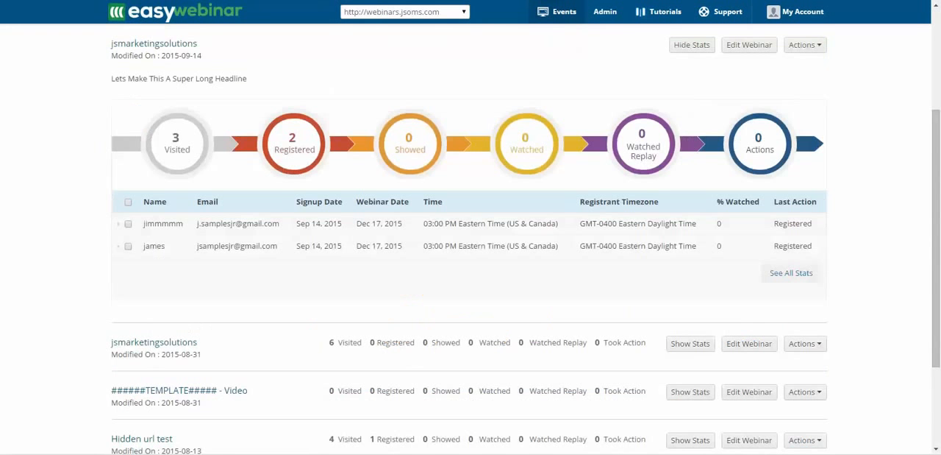
{"action": "scroll", "coordinate": [527, 183], "scroll_direction": "up", "scroll_amount": 3}
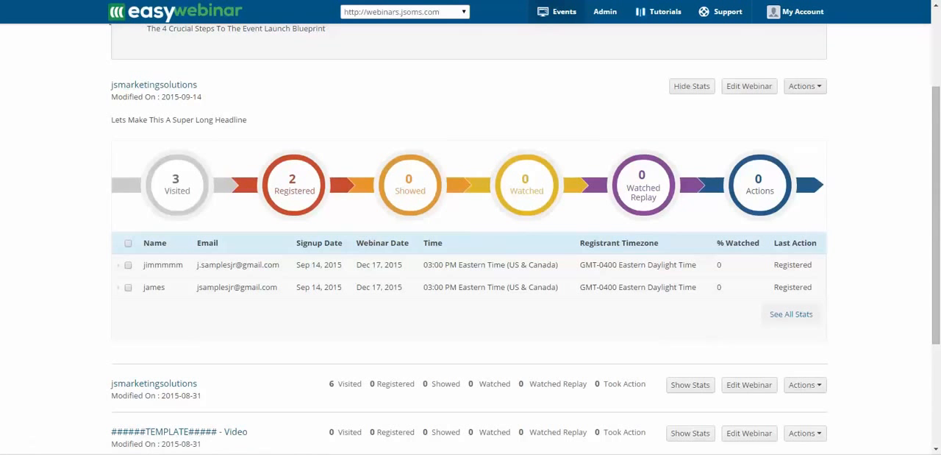
{"action": "left_click", "coordinate": [805, 86]}
{"action": "left_click", "coordinate": [714, 105]}
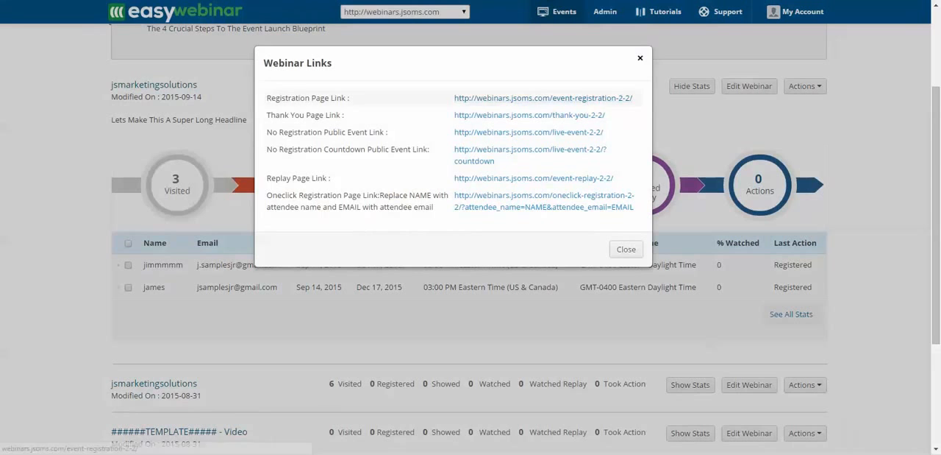
{"action": "left_click", "coordinate": [543, 98]}
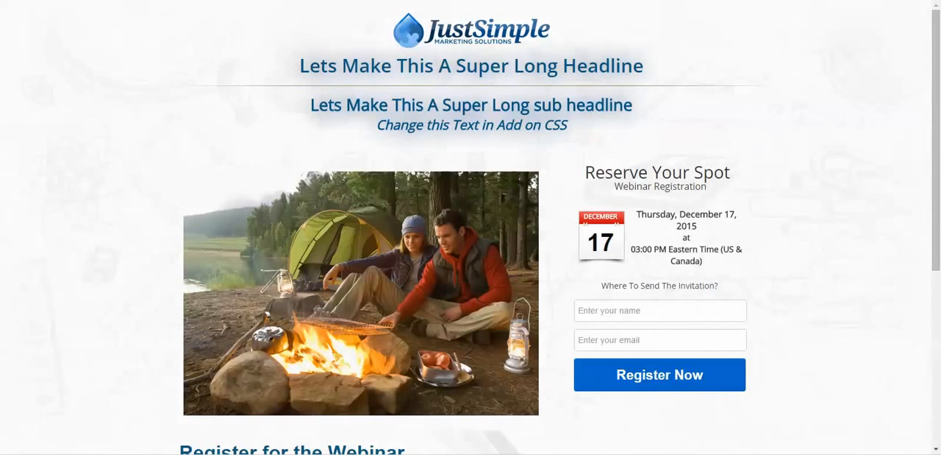
Register for the December 17 webinar by entering the registrant's first name and e-mail address and submitting the form
{"action": "left_click", "coordinate": [659, 310]}
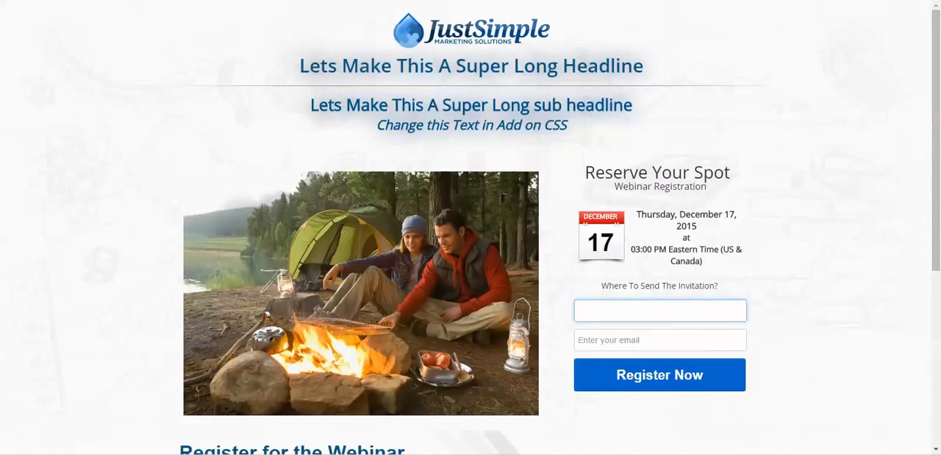
{"action": "type", "text": "Jimm"}
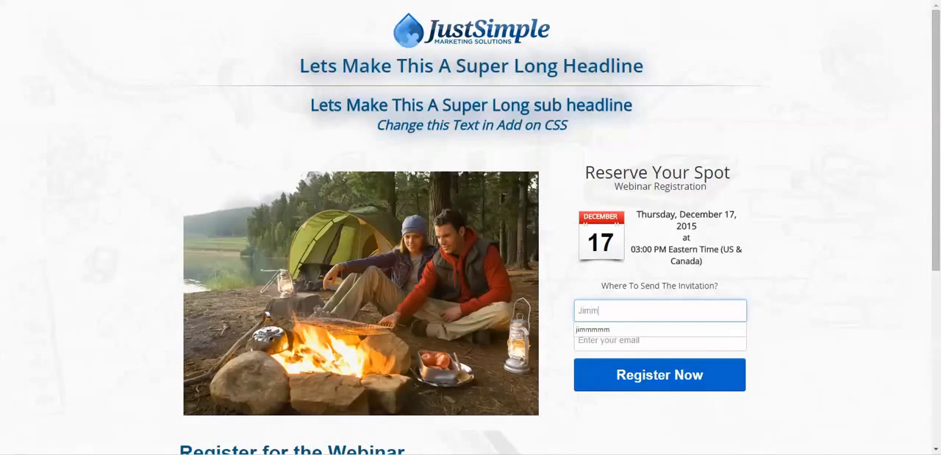
{"action": "type", "text": "y"}
{"action": "key", "text": "Tab"}
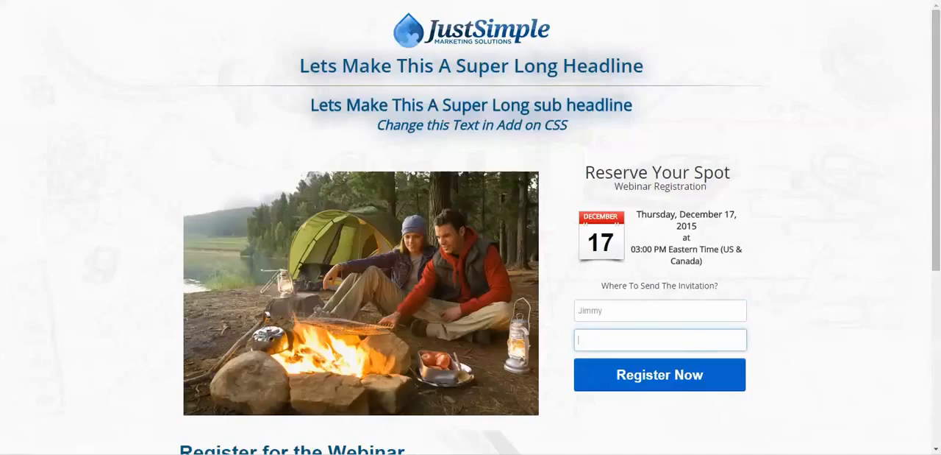
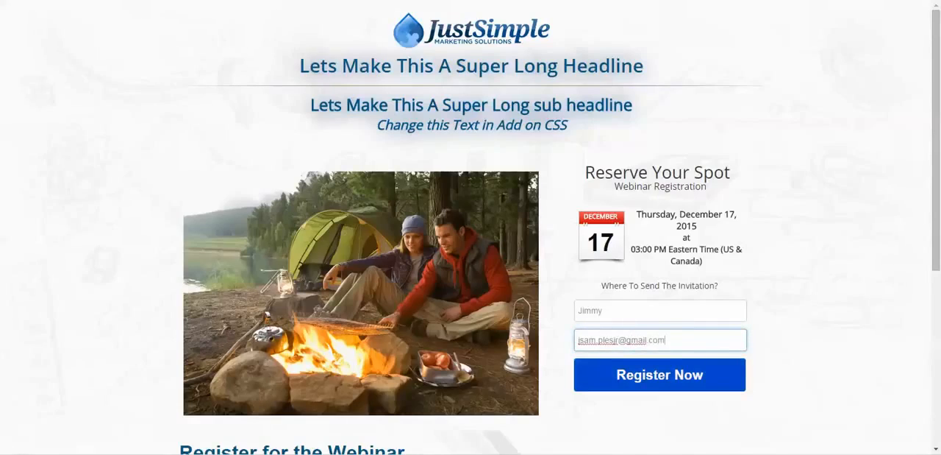
{"action": "key", "text": "Tab"}
{"action": "key", "text": "Return"}
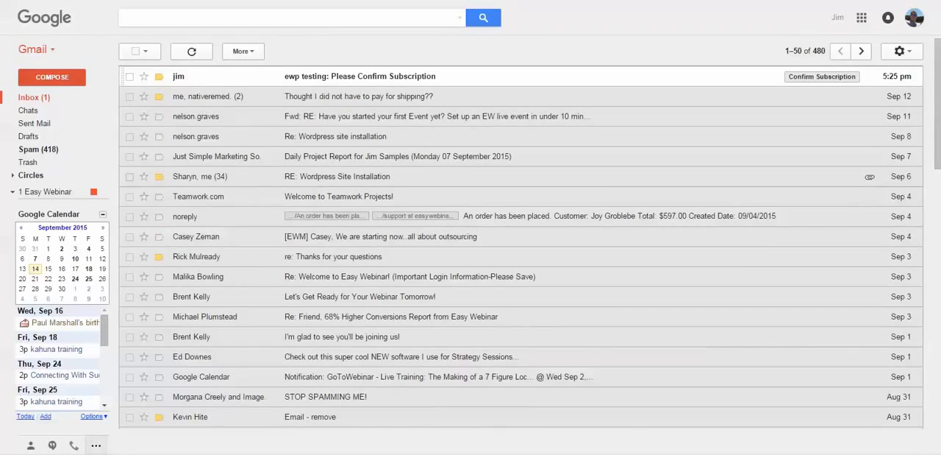
In Gmail, open the "ewp testing: Please Confirm Subscription" message and check its recipient details
{"action": "left_click", "coordinate": [360, 77]}
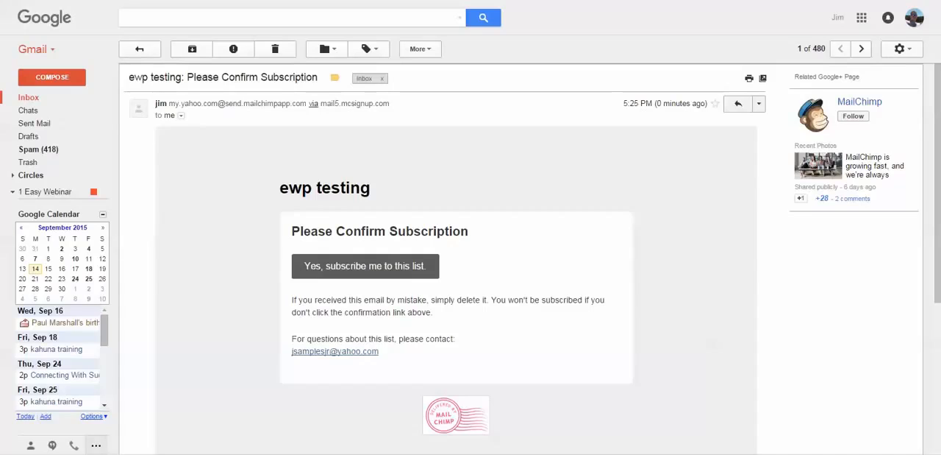
{"action": "left_click", "coordinate": [180, 115]}
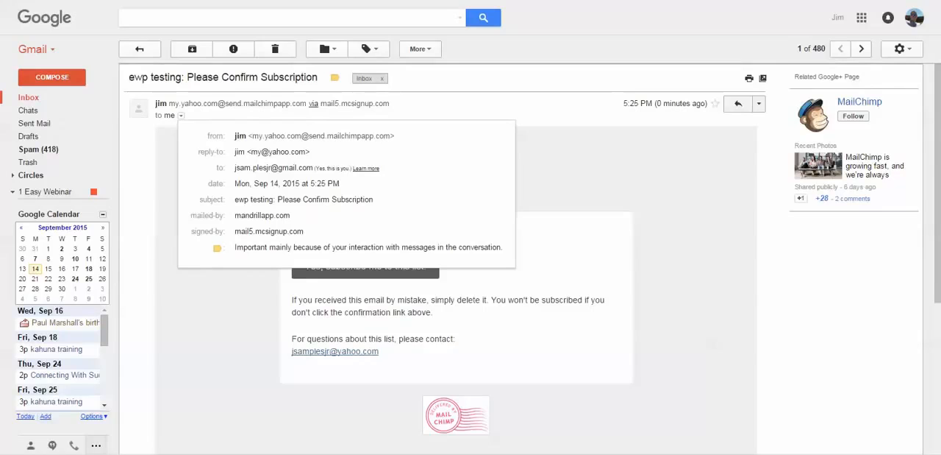
{"action": "mouse_move", "coordinate": [273, 168]}
{"action": "key", "text": "Escape"}
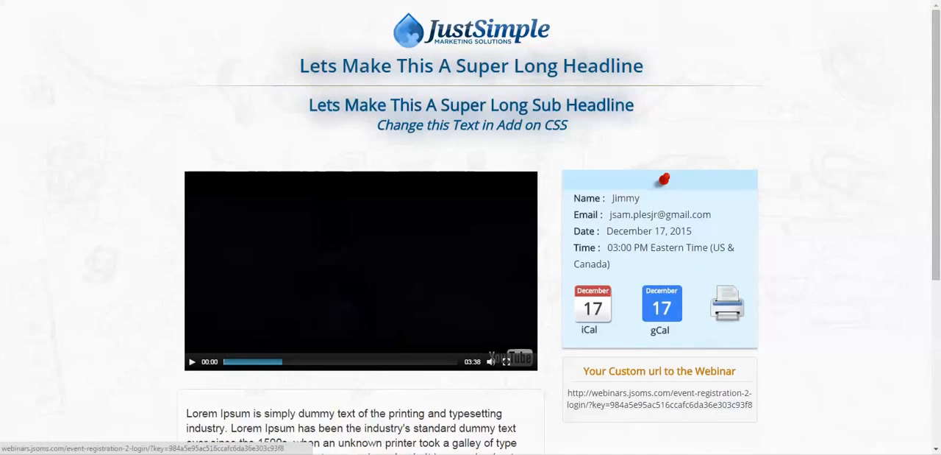
Copy the custom webinar URL from the registration confirmation page and paste it into Notepad below EVENTURL
{"action": "left_click_drag", "start_coordinate": [568, 393], "coordinate": [753, 404]}
{"action": "right_click", "coordinate": [720, 404]}
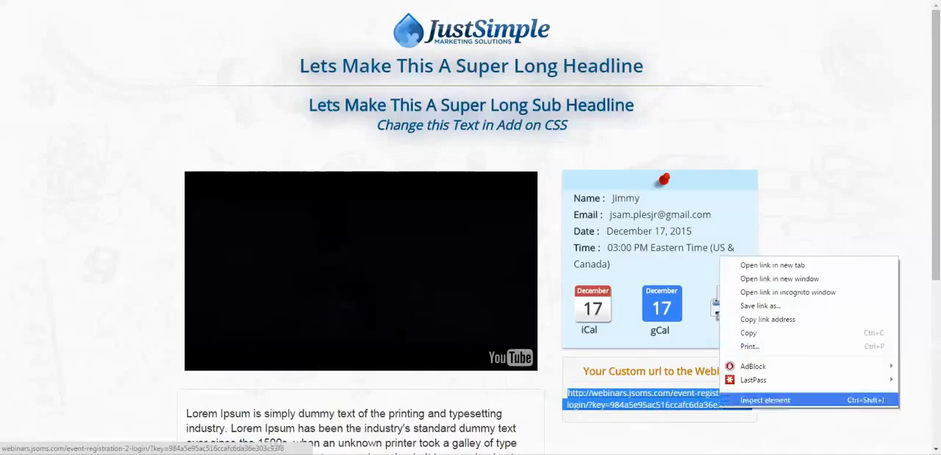
{"action": "left_click", "coordinate": [748, 332]}
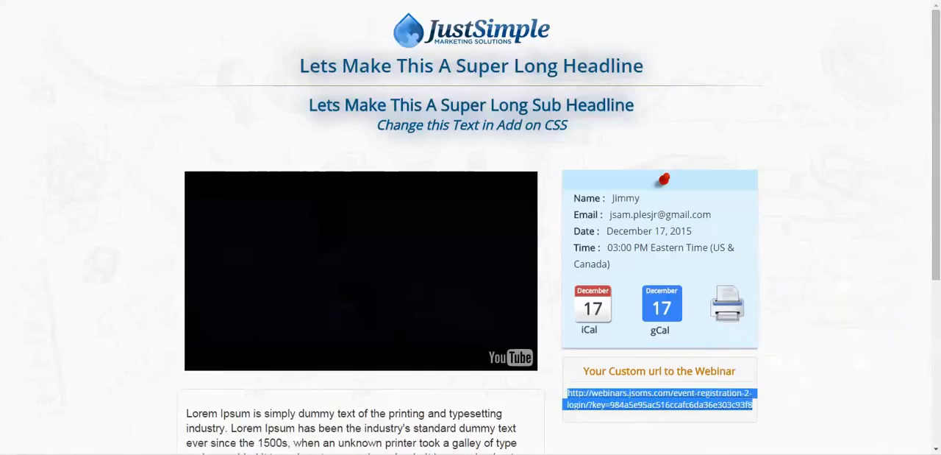
{"action": "left_click_drag", "start_coordinate": [940, 202], "coordinate": [404, 152]}
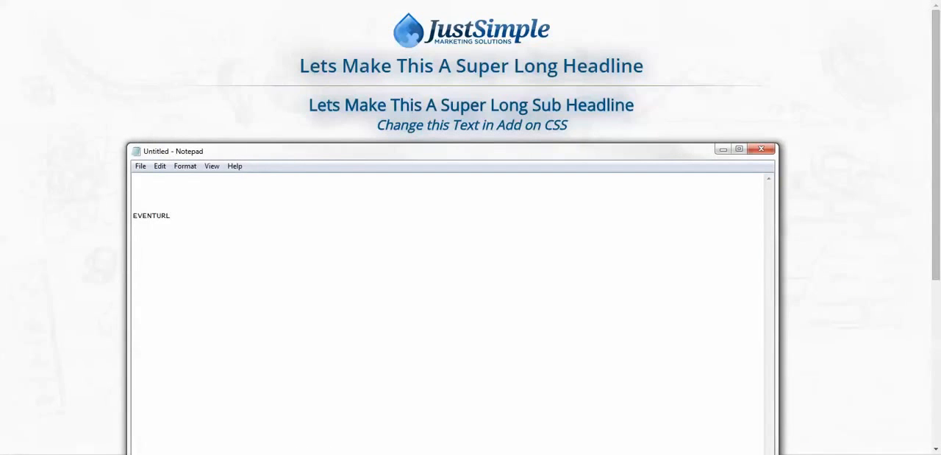
{"action": "right_click", "coordinate": [150, 237]}
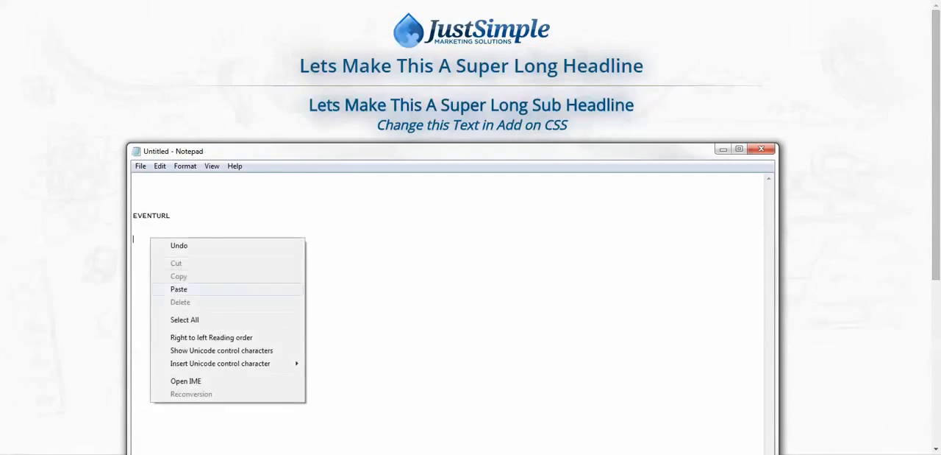
{"action": "left_click", "coordinate": [169, 289]}
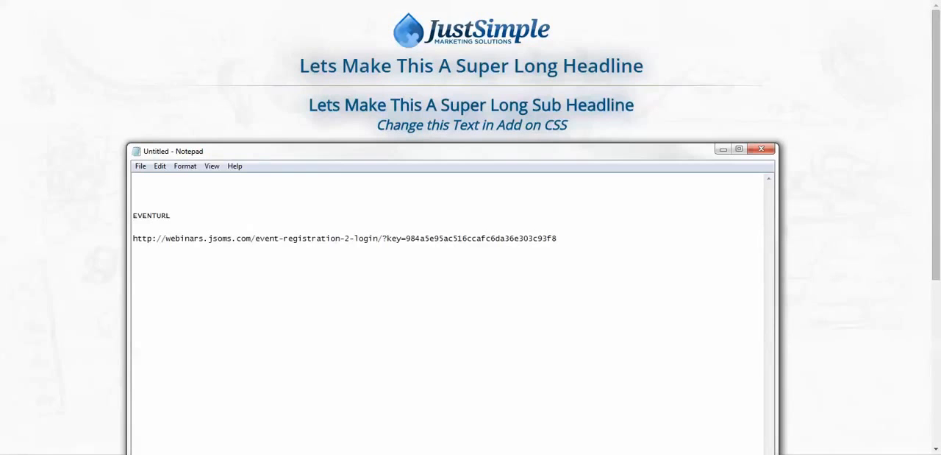
{"action": "left_click_drag", "start_coordinate": [405, 151], "coordinate": [940, 82]}
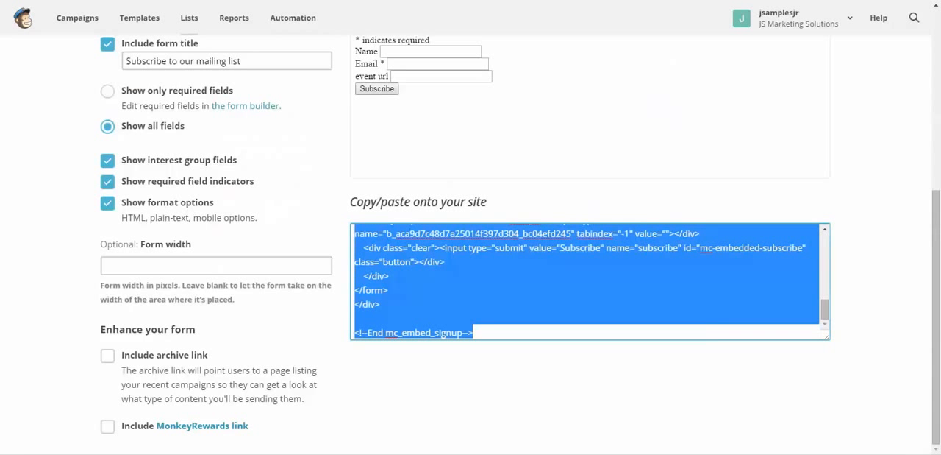
In MailChimp, open the subscriber table of the Ewp Testing list
{"action": "scroll", "coordinate": [470, 244], "scroll_direction": "up", "scroll_amount": 5}
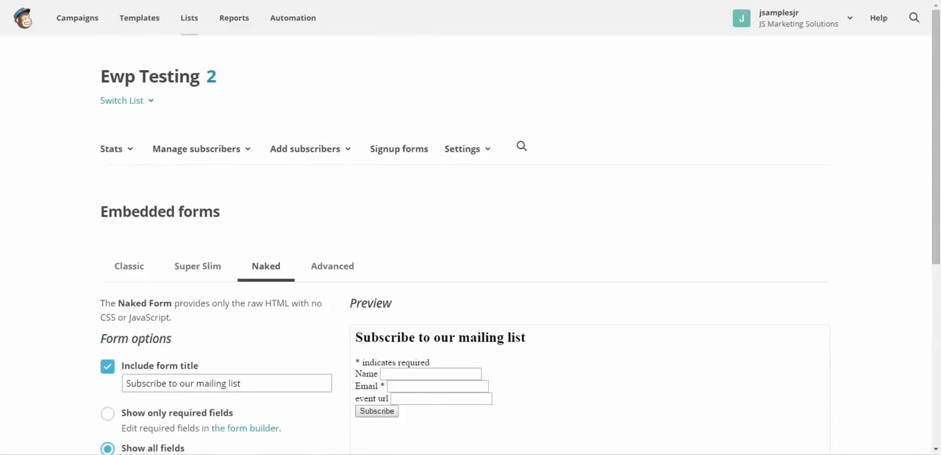
{"action": "left_click", "coordinate": [200, 148]}
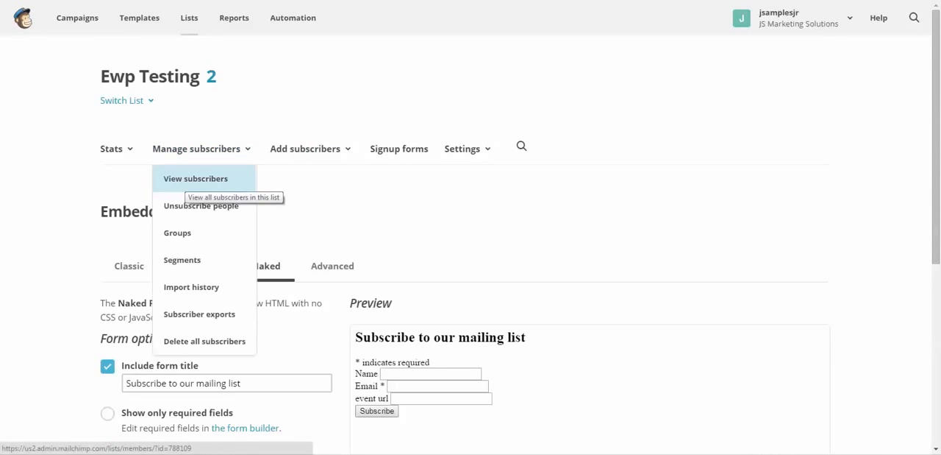
{"action": "left_click", "coordinate": [193, 179]}
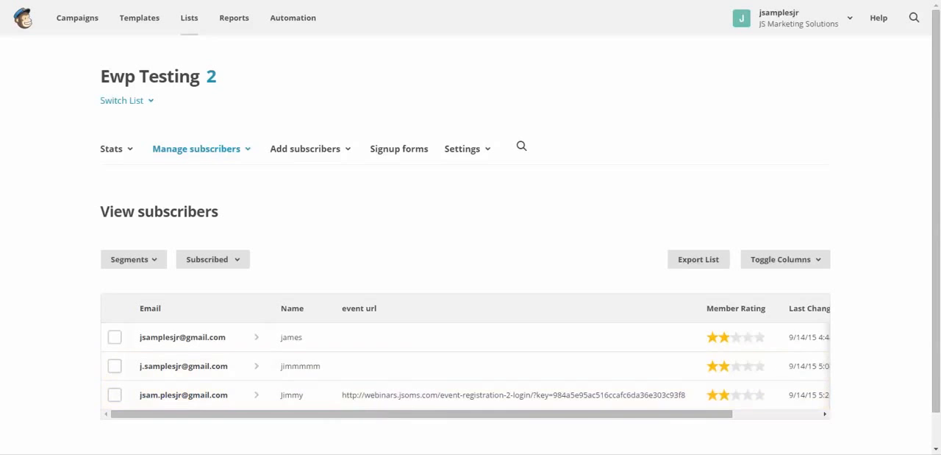
Place a reduced Notepad window beside the newest subscriber's event url and compare it with the saved webinar URL
{"action": "left_click_drag", "start_coordinate": [940, 107], "coordinate": [522, 46]}
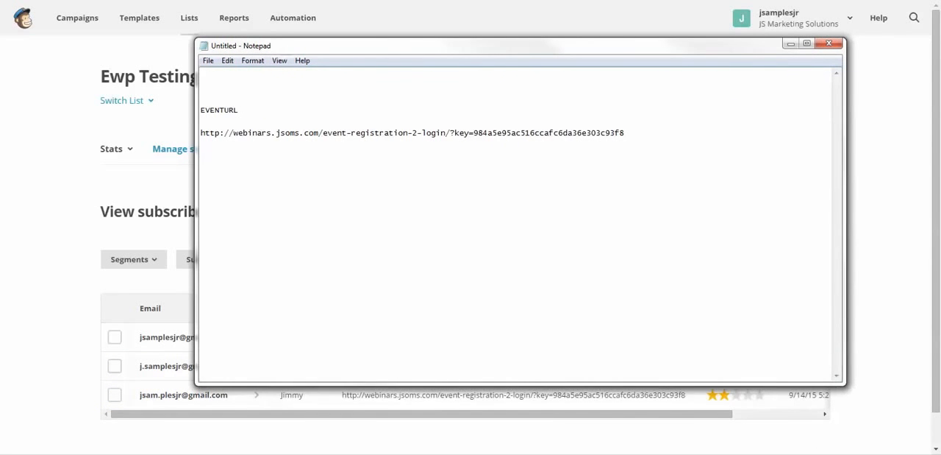
{"action": "left_click_drag", "start_coordinate": [522, 384], "coordinate": [522, 169]}
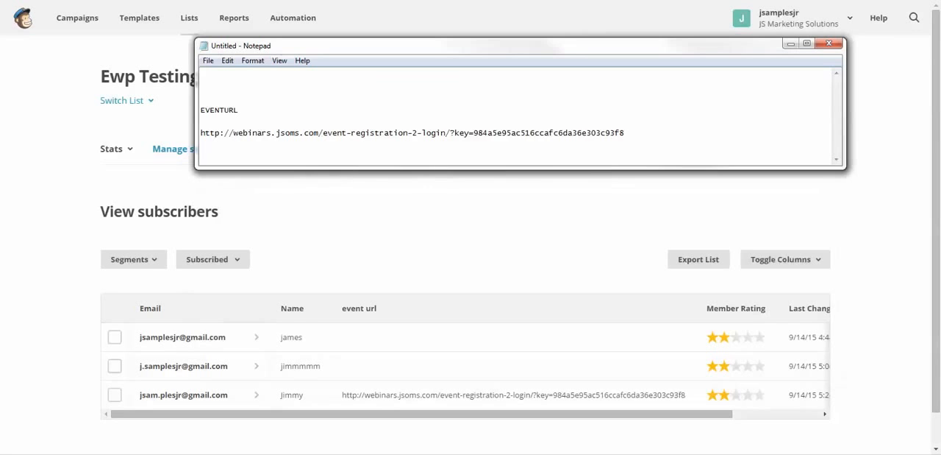
{"action": "left_click_drag", "start_coordinate": [523, 45], "coordinate": [592, 247]}
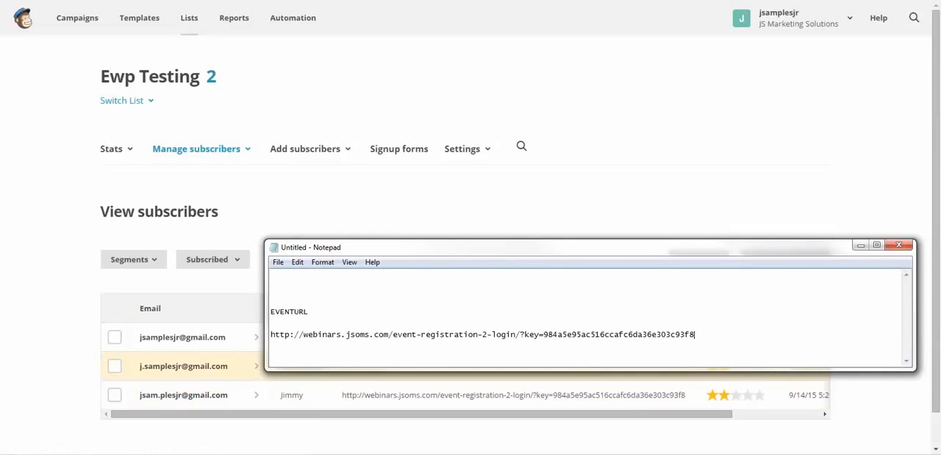
{"action": "left_click_drag", "start_coordinate": [470, 247], "coordinate": [940, 192]}
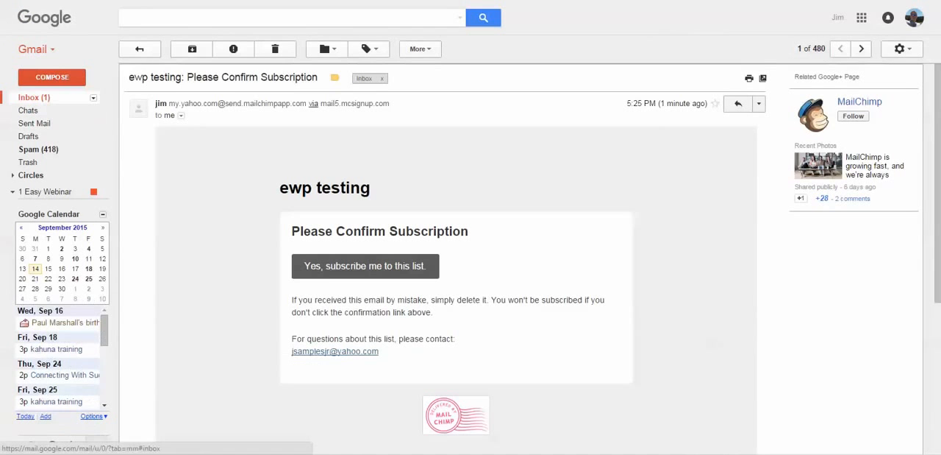
In Gmail, open the "ewp testing: Subscription Confirmed" message and compare its event url with the custom URL on the webinar page
{"action": "left_click", "coordinate": [28, 97]}
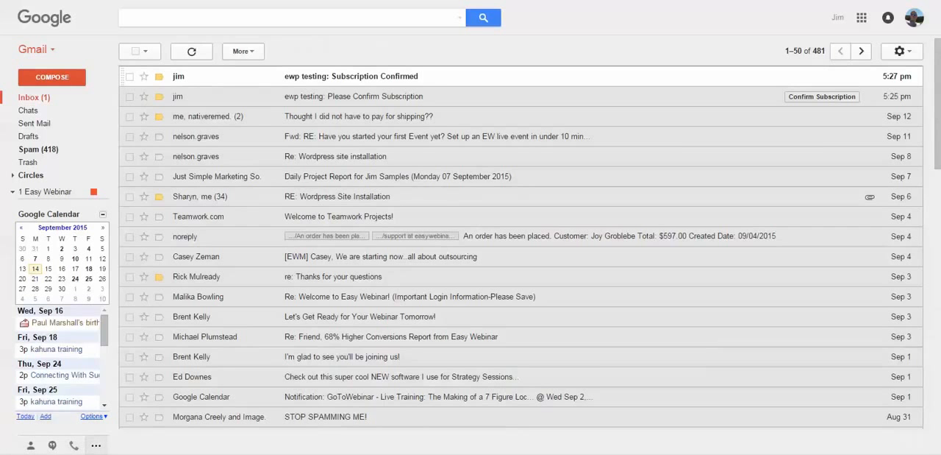
{"action": "left_click", "coordinate": [343, 77]}
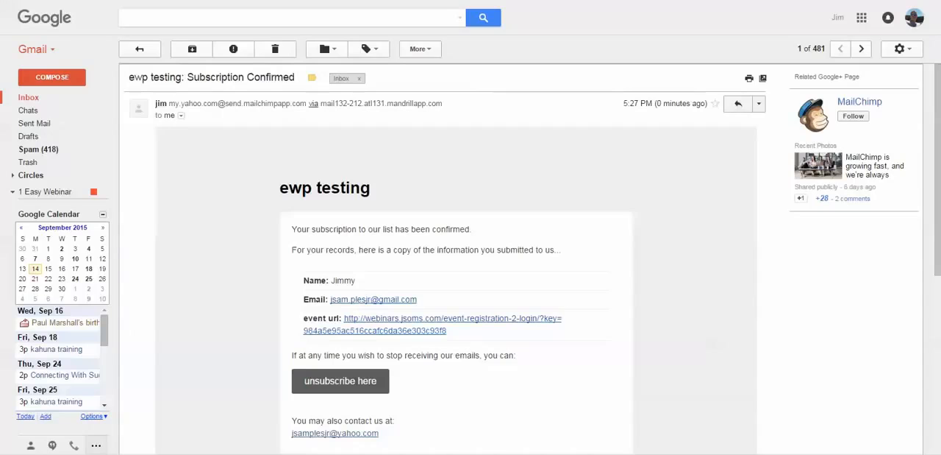
{"action": "left_click_drag", "start_coordinate": [303, 318], "coordinate": [340, 319]}
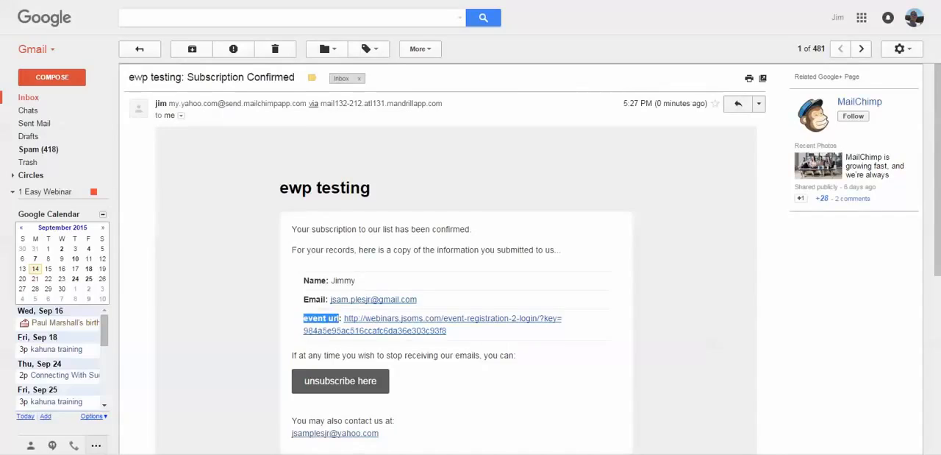
{"action": "left_click", "coordinate": [340, 318]}
{"action": "left_click_drag", "start_coordinate": [304, 319], "coordinate": [309, 318]}
{"action": "left_click", "coordinate": [305, 318]}
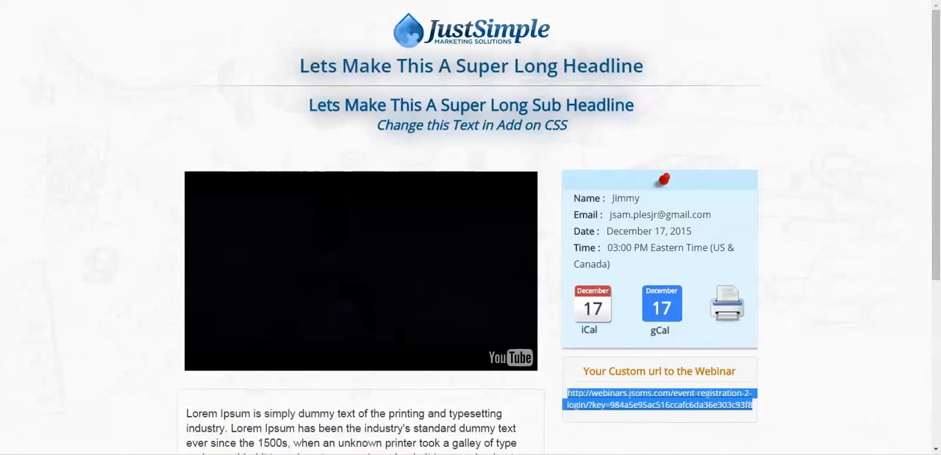
{"action": "left_click", "coordinate": [660, 416]}
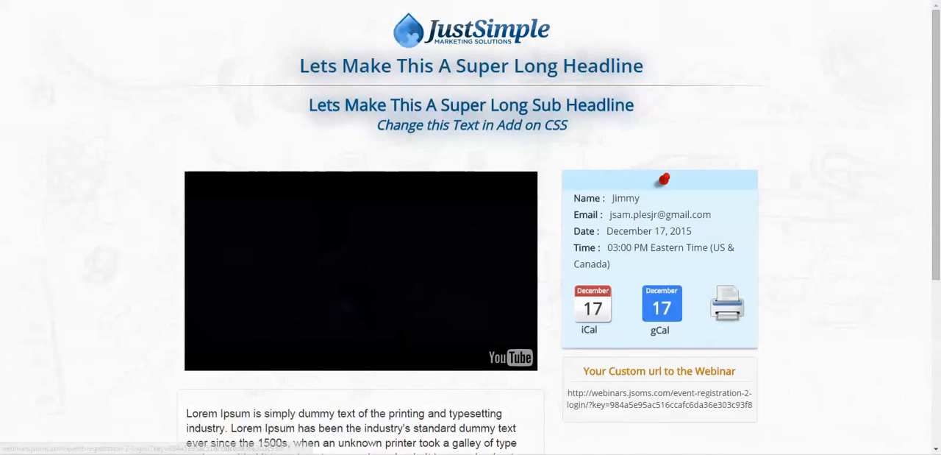
{"action": "left_click", "coordinate": [659, 397]}
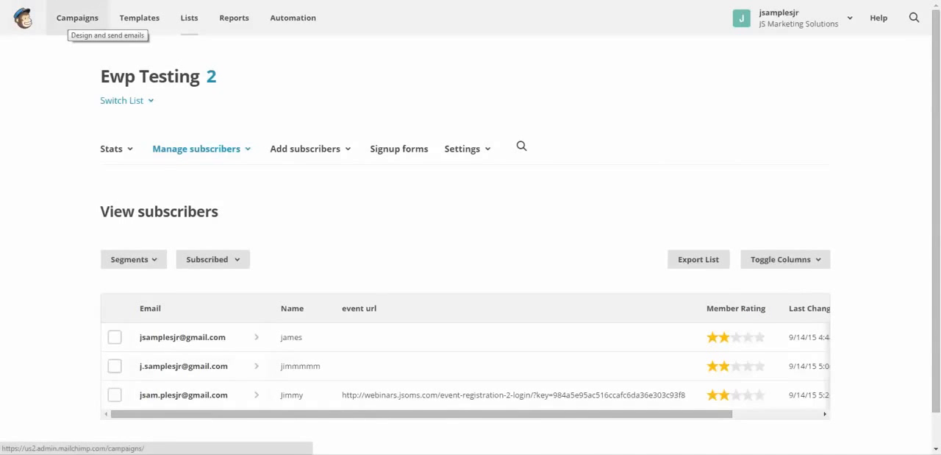
{"action": "left_click", "coordinate": [77, 18]}
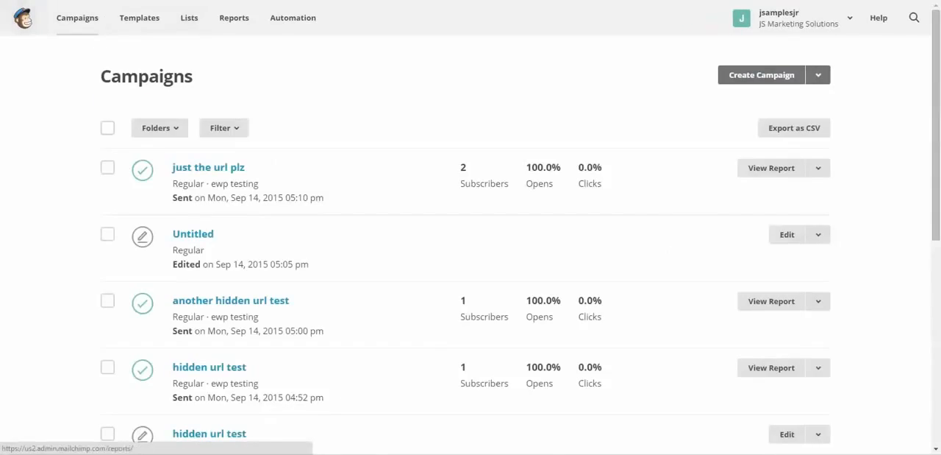
{"action": "left_click", "coordinate": [818, 74]}
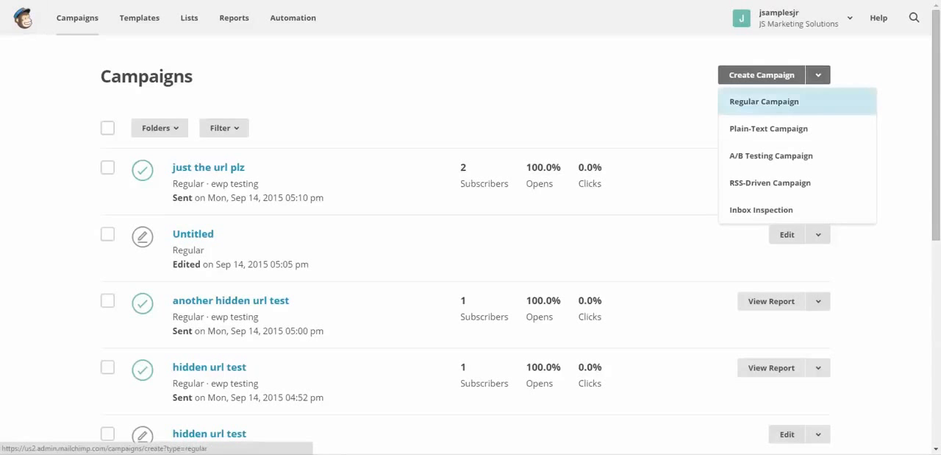
{"action": "left_click", "coordinate": [764, 101]}
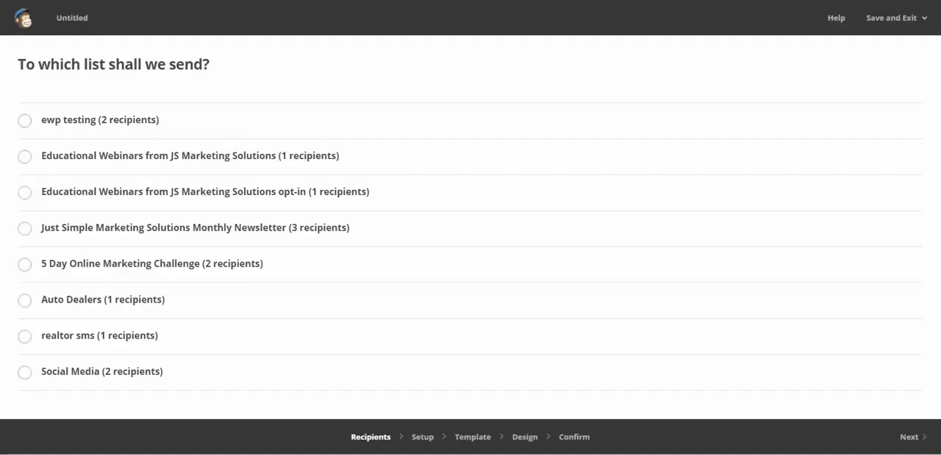
{"action": "left_click", "coordinate": [24, 18]}
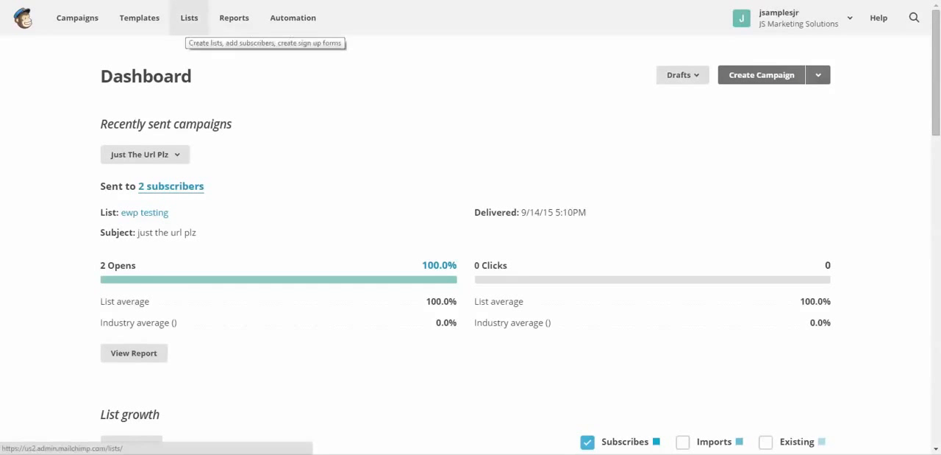
In MailChimp, create a regular campaign addressed to the entire ewp testing list
{"action": "left_click", "coordinate": [189, 18]}
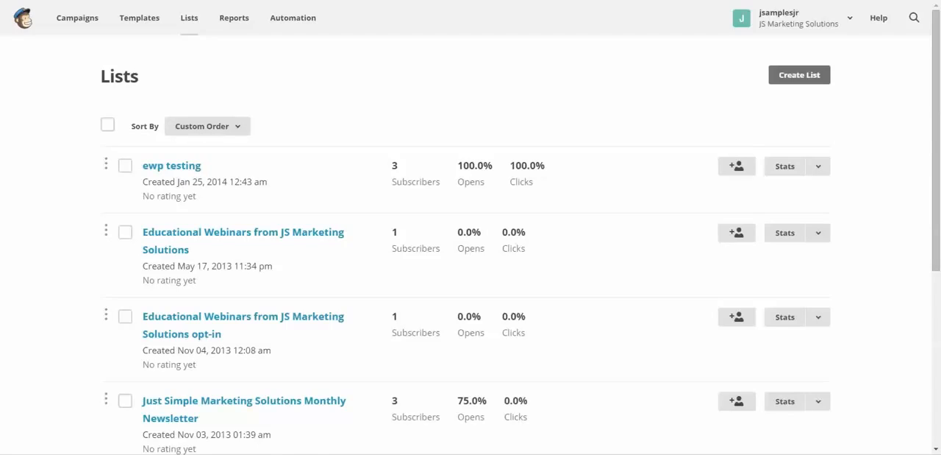
{"action": "left_click", "coordinate": [77, 18]}
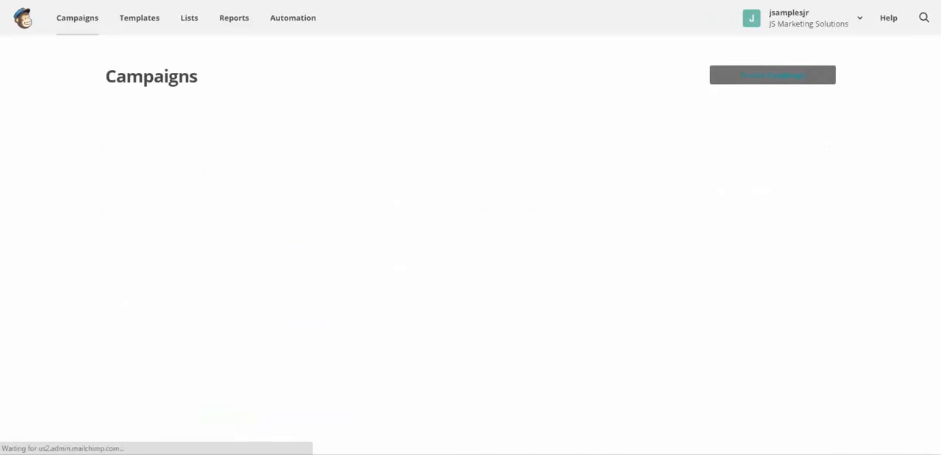
{"action": "left_click", "coordinate": [818, 75]}
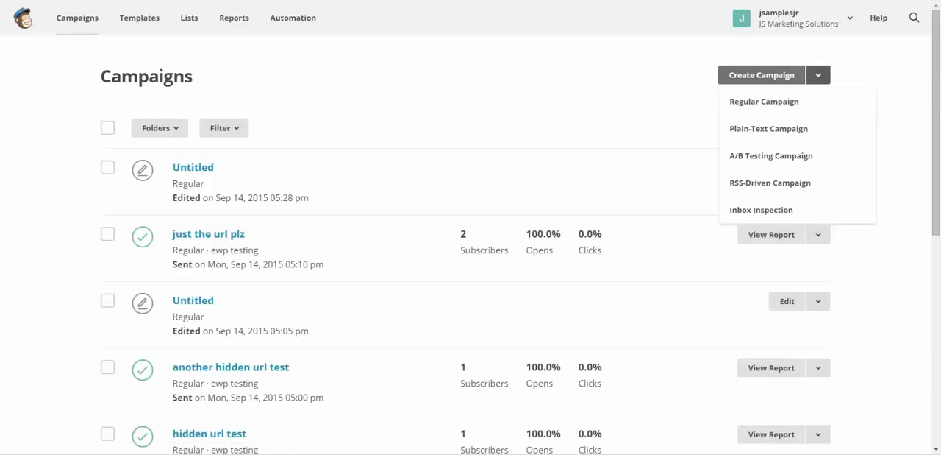
{"action": "left_click", "coordinate": [764, 101]}
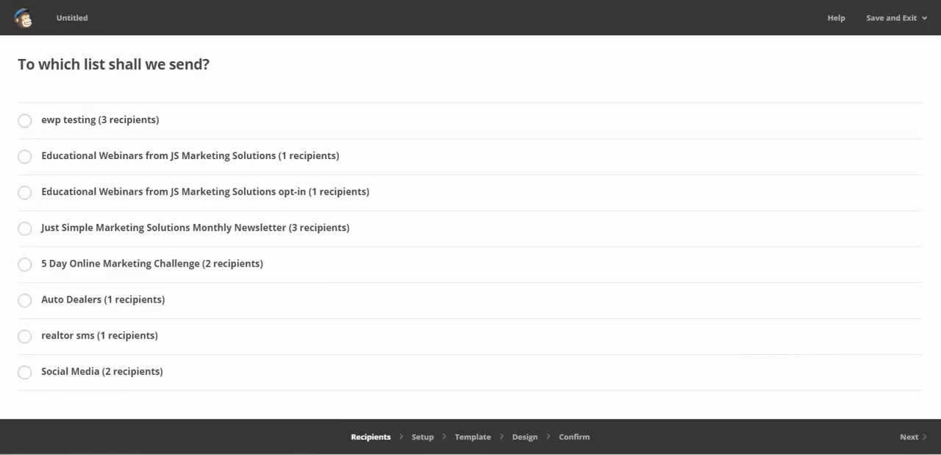
{"action": "left_click", "coordinate": [24, 121]}
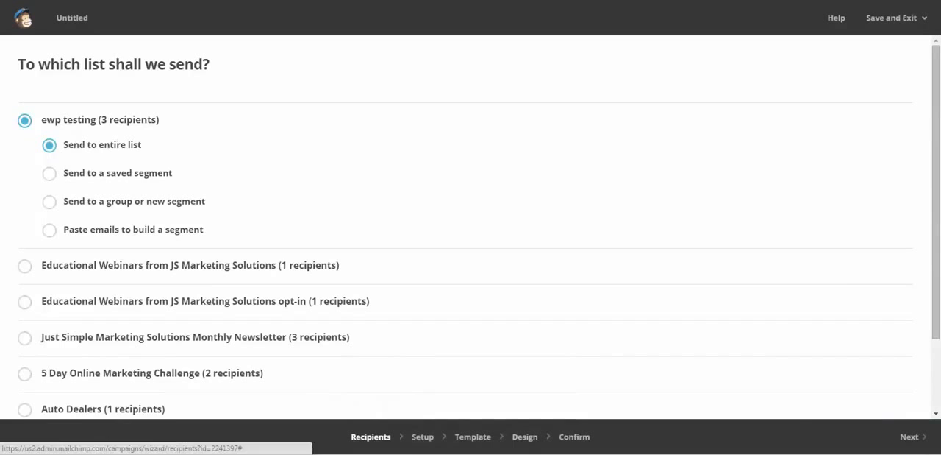
{"action": "left_click", "coordinate": [913, 437]}
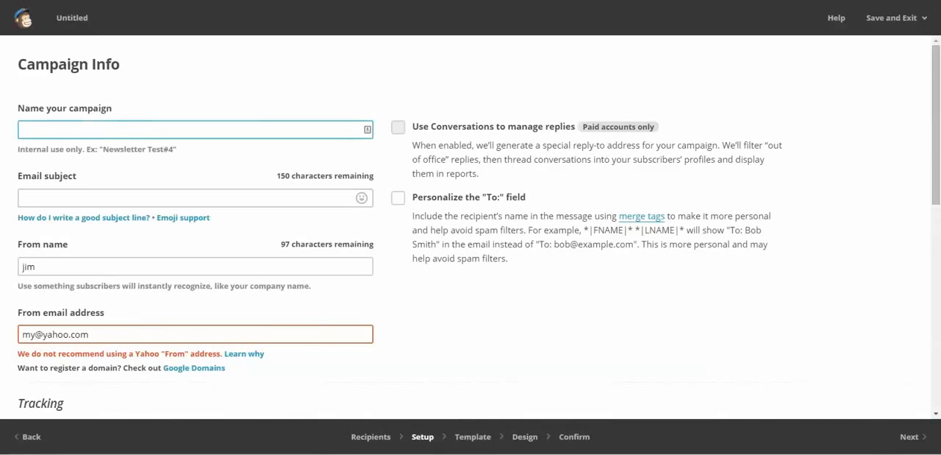
Name the campaign "the real hidden url test" and set its email subject to "hidden url test final"
{"action": "type", "text": "the real hidden url"}
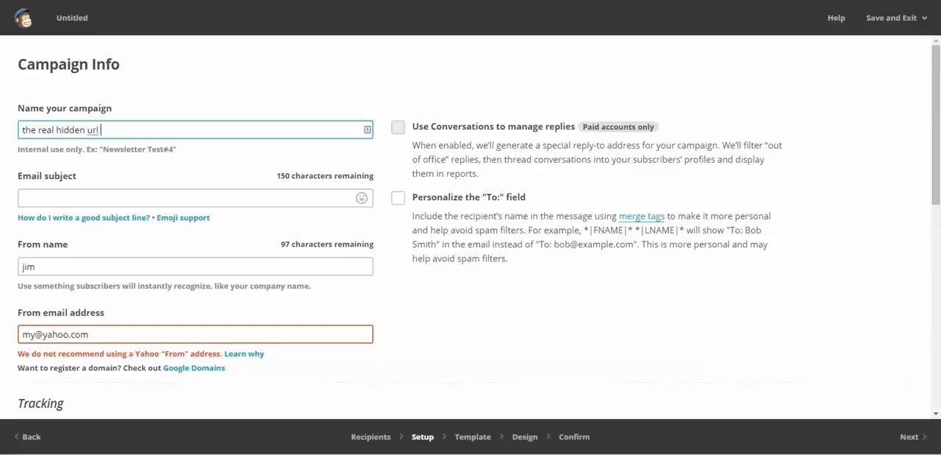
{"action": "type", "text": " test"}
{"action": "key", "text": "Tab"}
{"action": "type", "text": "h"}
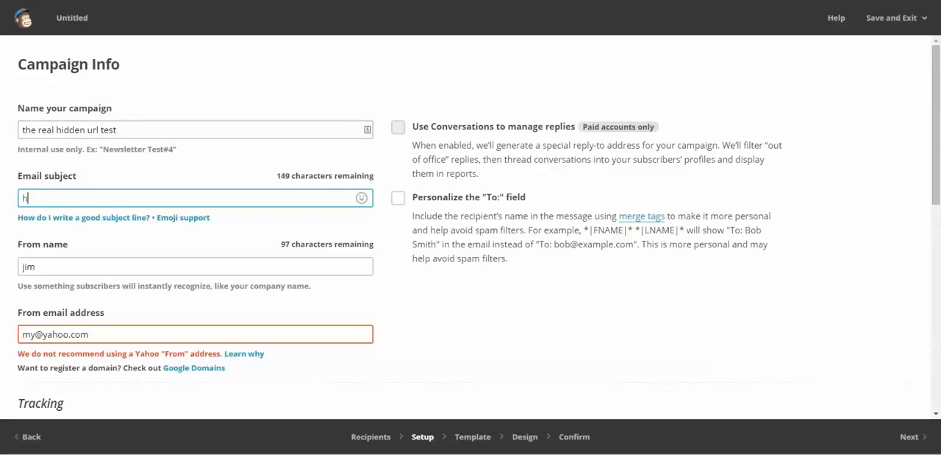
{"action": "type", "text": "idden url test"}
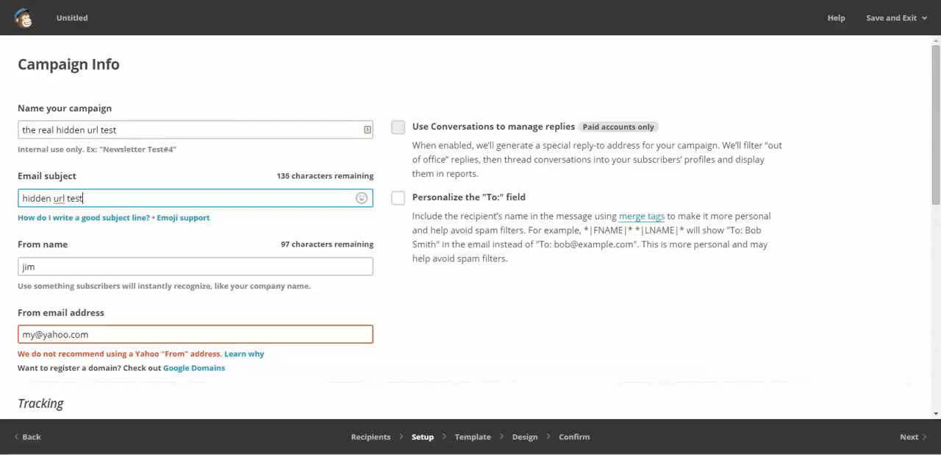
{"action": "type", "text": " final"}
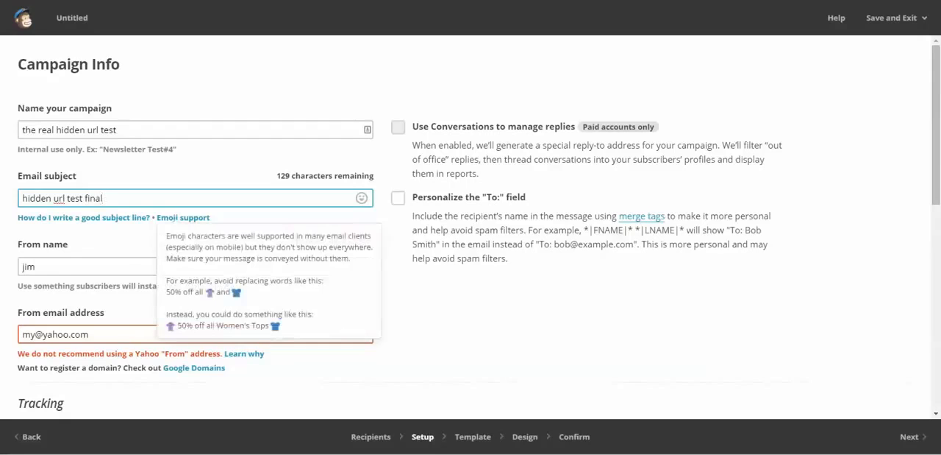
Replace the campaign's from email address with the sender's saved Yahoo address and continue to the template selection
{"action": "left_click_drag", "start_coordinate": [103, 334], "coordinate": [20, 334]}
{"action": "type", "text": "j"}
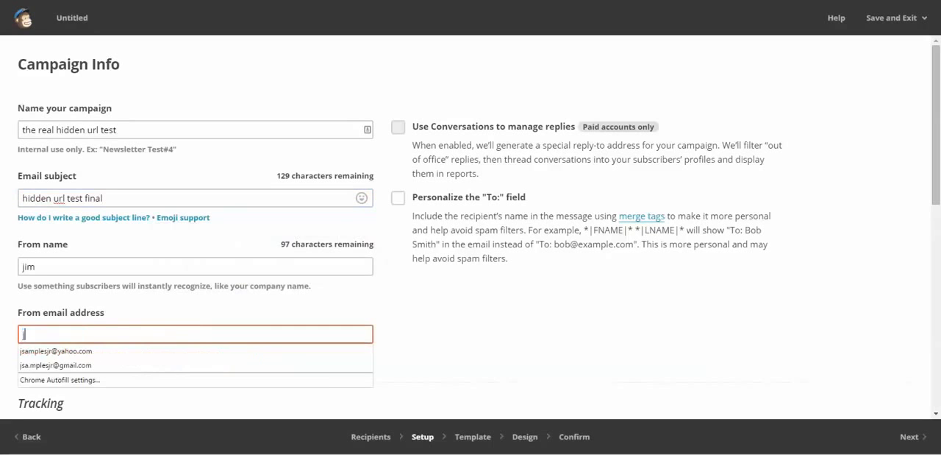
{"action": "key", "text": "Down"}
{"action": "key", "text": "Return"}
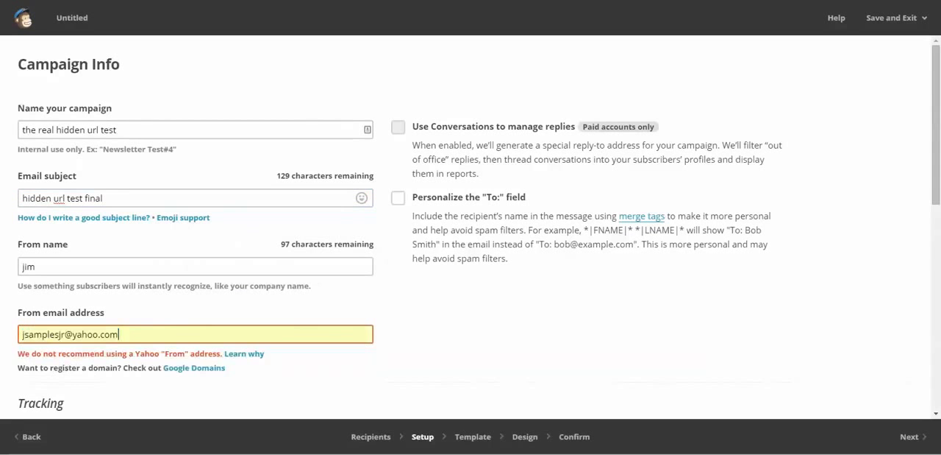
{"action": "scroll", "coordinate": [471, 220], "scroll_direction": "down", "scroll_amount": 7}
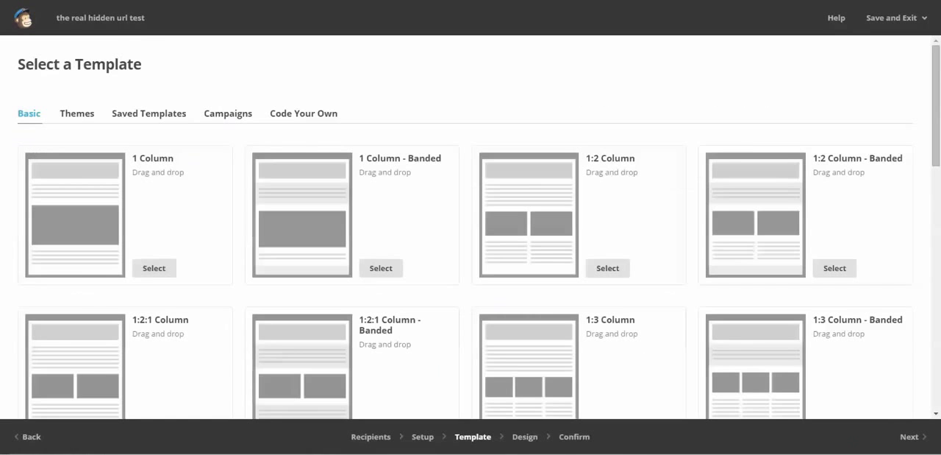
Choose the Simple Text template from the basic layouts for the campaign
{"action": "scroll", "coordinate": [471, 221], "scroll_direction": "down", "scroll_amount": 5}
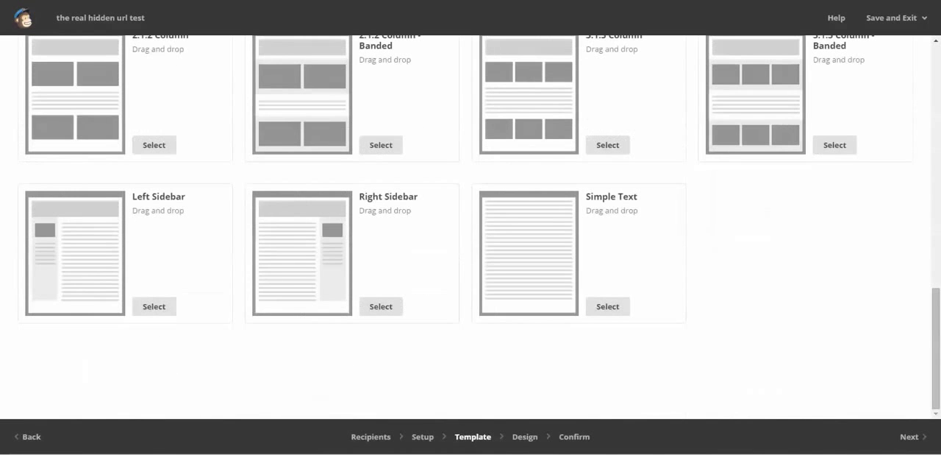
{"action": "left_click", "coordinate": [607, 306]}
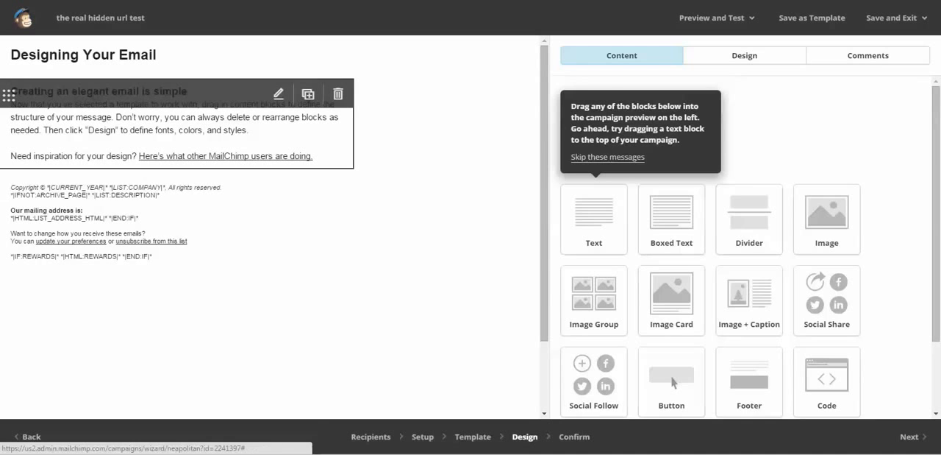
In the main text block, add blank lines below the heading and insert the "event url" merge tag there
{"action": "left_click", "coordinate": [279, 93]}
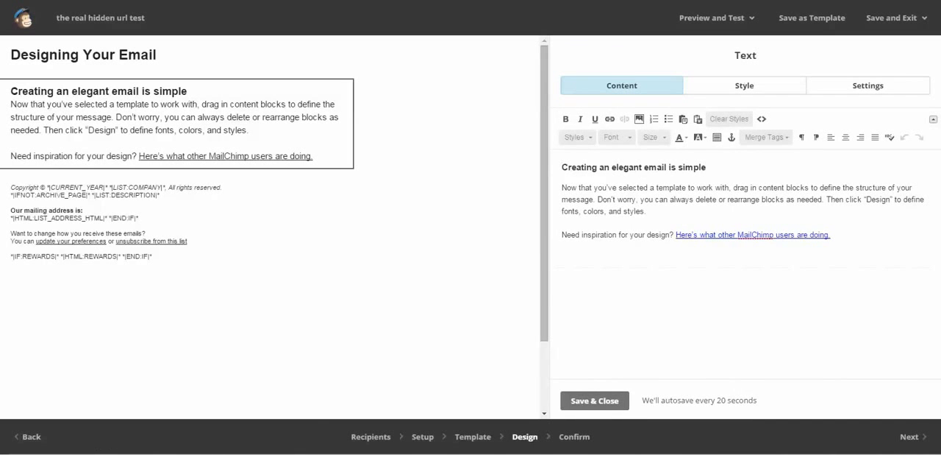
{"action": "key", "text": "Return"}
{"action": "key", "text": "Return"}
{"action": "key", "text": "Return"}
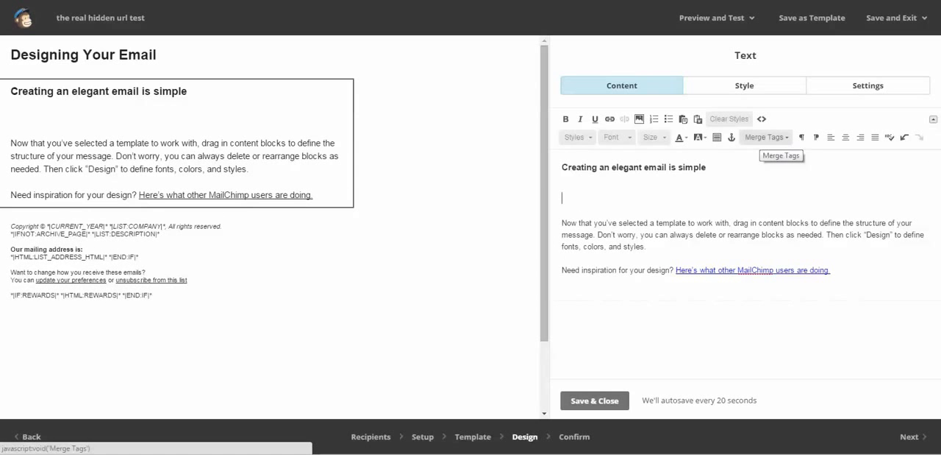
{"action": "left_click", "coordinate": [766, 136]}
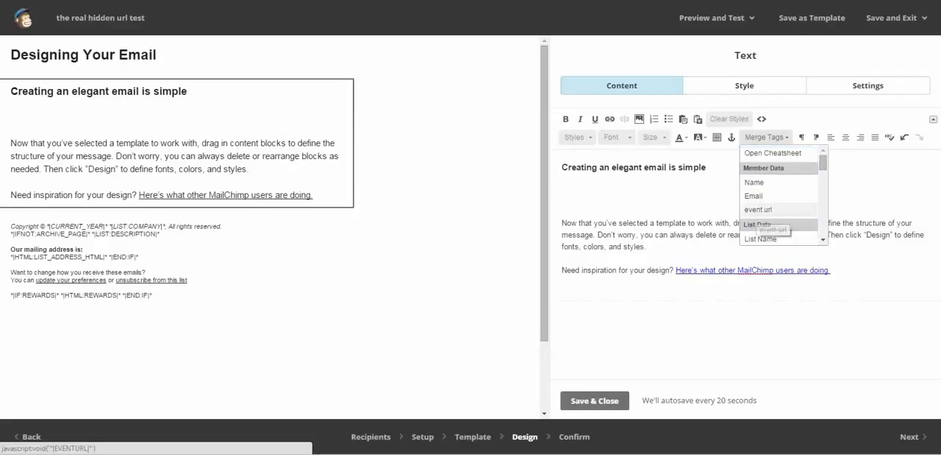
{"action": "left_click", "coordinate": [758, 208]}
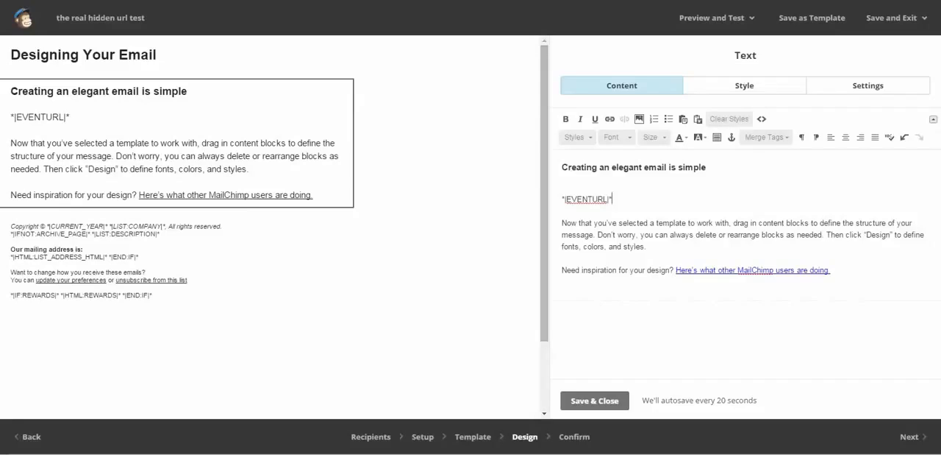
{"action": "left_click", "coordinate": [716, 270]}
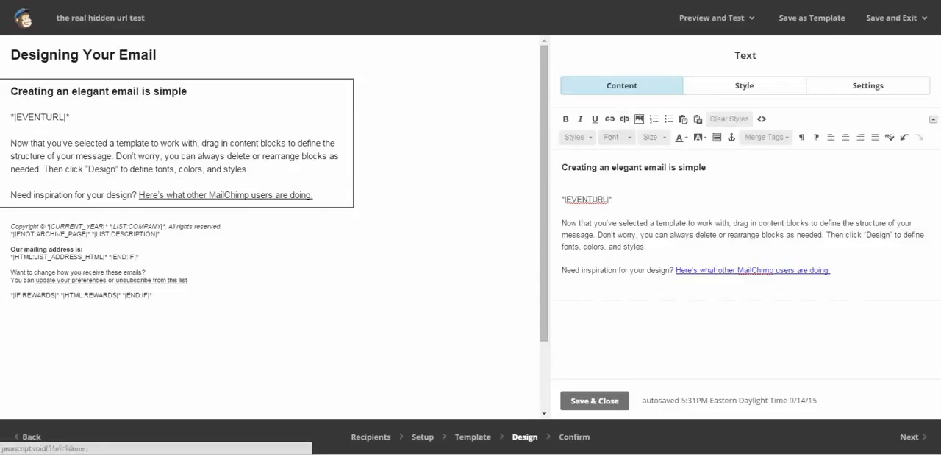
Copy the *|EVENTURL|* merge tag from the email's text block
{"action": "left_click", "coordinate": [614, 199]}
{"action": "left_click_drag", "start_coordinate": [613, 199], "coordinate": [561, 199]}
{"action": "right_click", "coordinate": [568, 201]}
{"action": "left_click", "coordinate": [598, 256]}
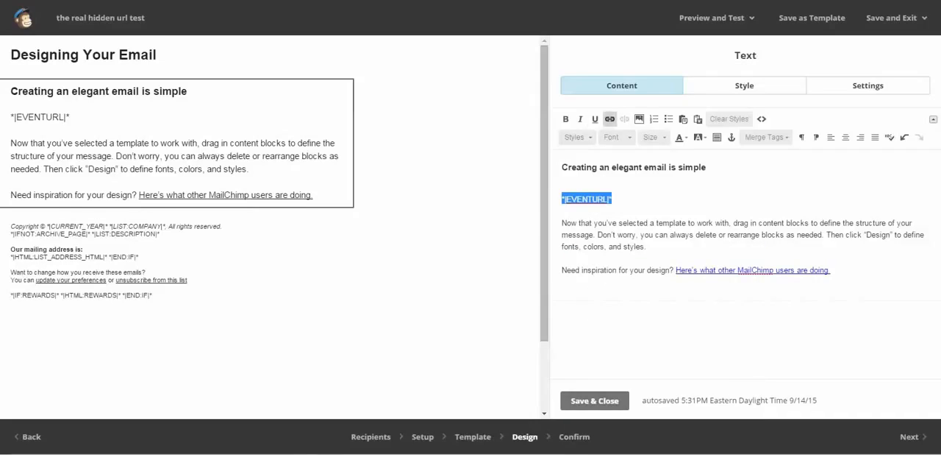
Link the heading "Creating an elegant email is simple" to the web address *|EVENTURL|*
{"action": "left_click_drag", "start_coordinate": [562, 167], "coordinate": [706, 167]}
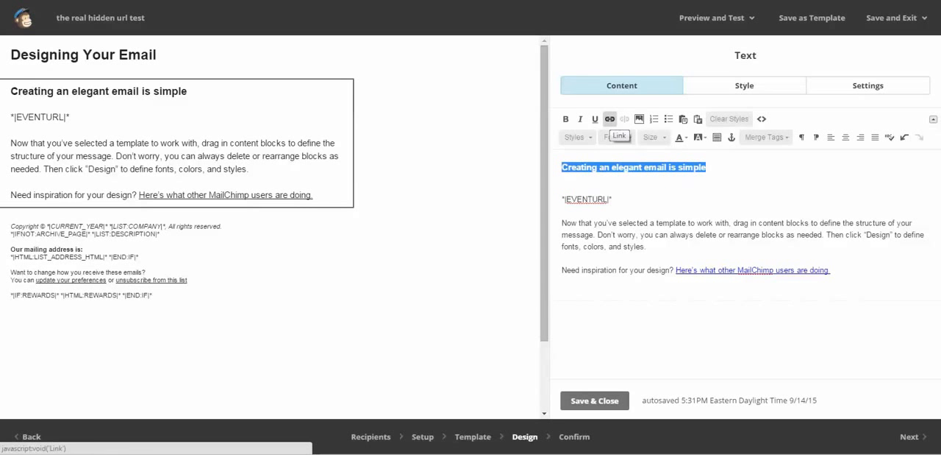
{"action": "left_click", "coordinate": [609, 118]}
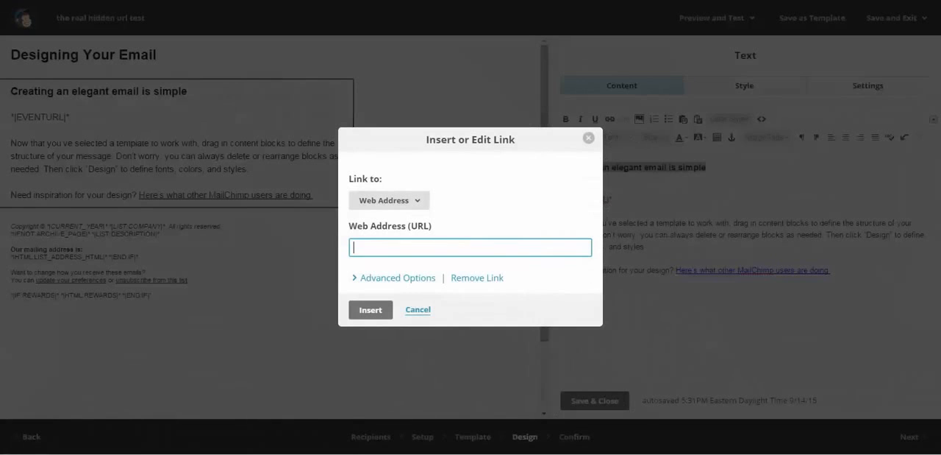
{"action": "right_click", "coordinate": [371, 246]}
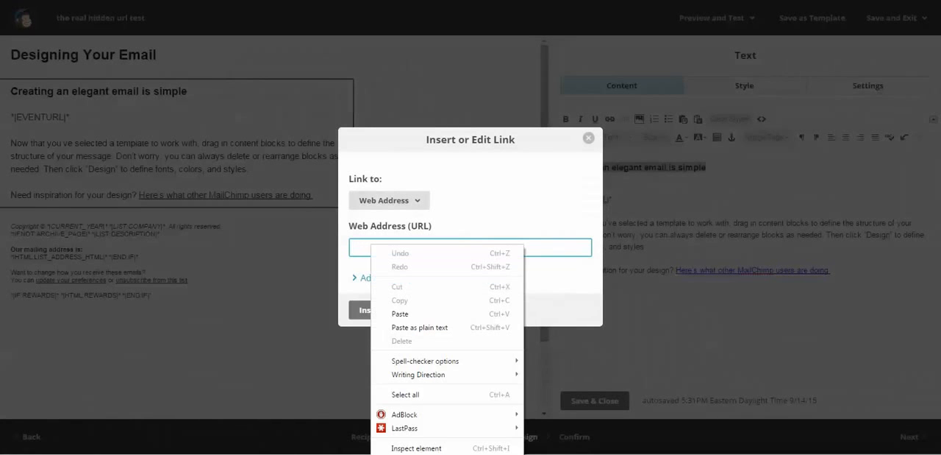
{"action": "left_click", "coordinate": [401, 313]}
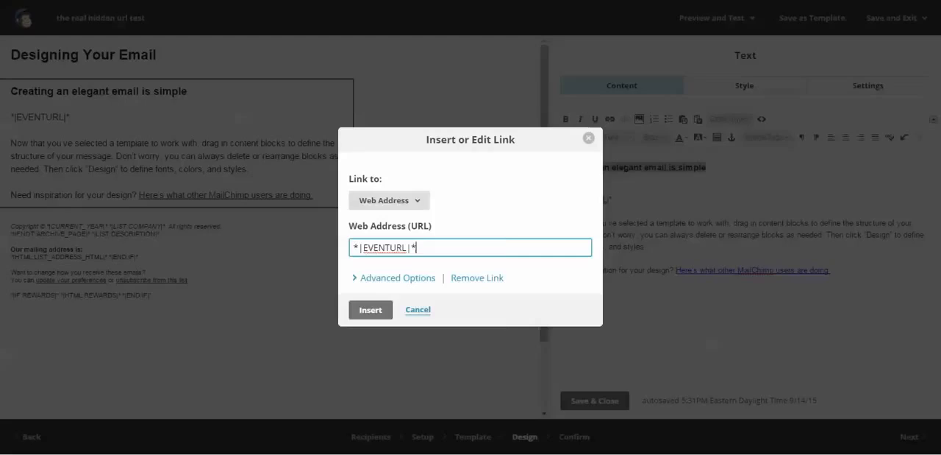
{"action": "left_click", "coordinate": [390, 200]}
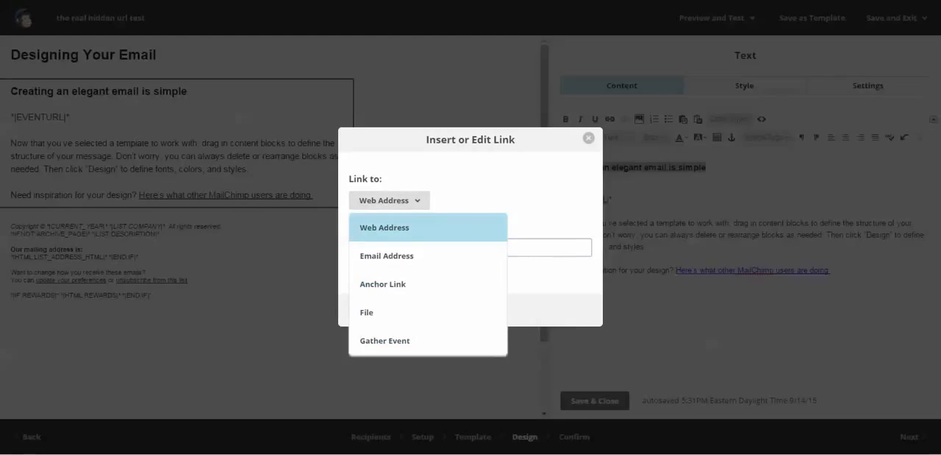
{"action": "left_click", "coordinate": [385, 227]}
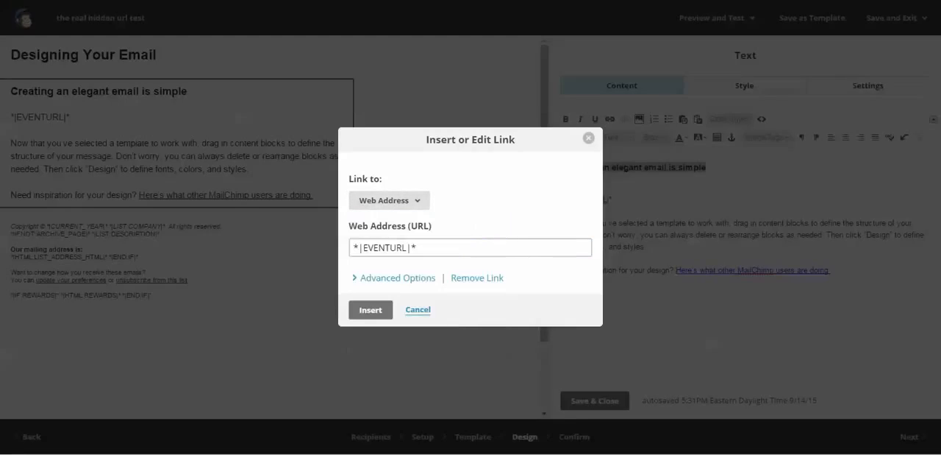
{"action": "left_click", "coordinate": [398, 278]}
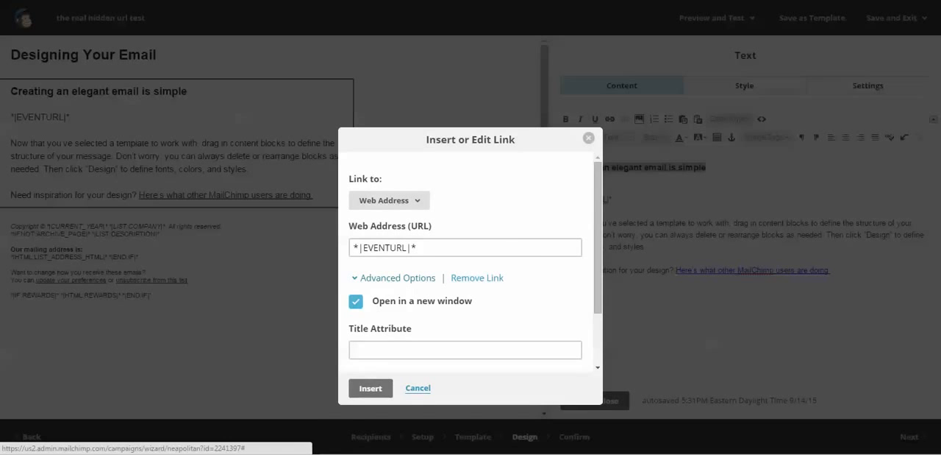
{"action": "left_click", "coordinate": [397, 278]}
{"action": "left_click", "coordinate": [370, 310]}
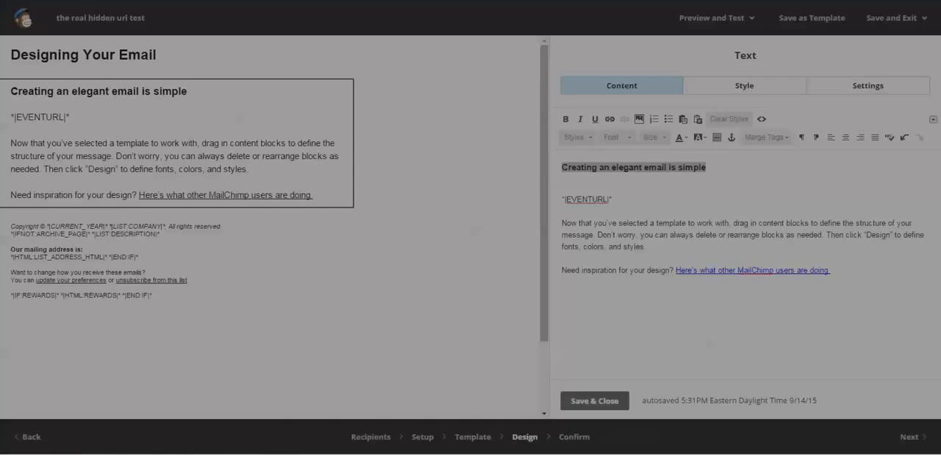
{"action": "left_click", "coordinate": [564, 187]}
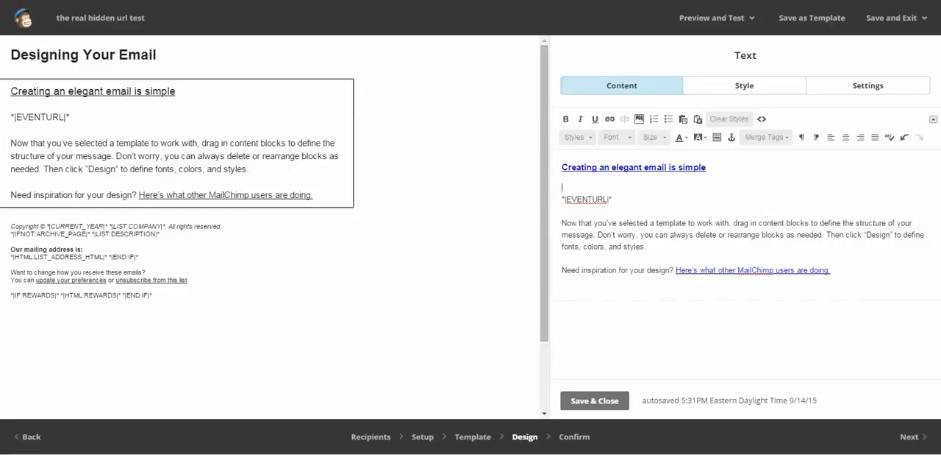
Save the edited text block and send the campaign to the ewp testing list
{"action": "left_click", "coordinate": [595, 400]}
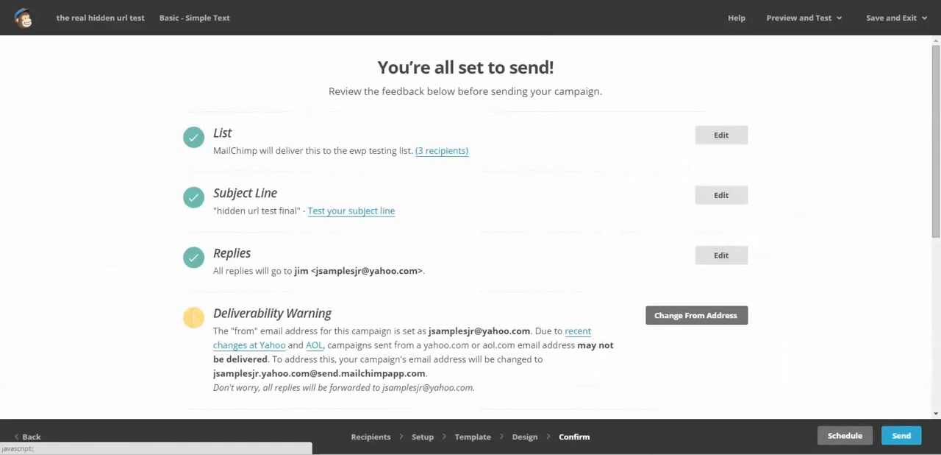
{"action": "left_click", "coordinate": [901, 436]}
{"action": "left_click", "coordinate": [378, 375]}
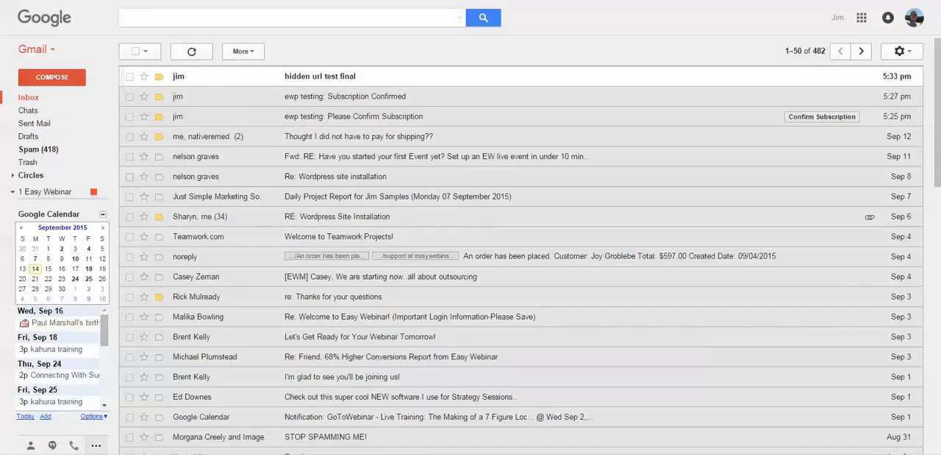
In Gmail, open the "hidden url test final" message and check which address received it
{"action": "left_click", "coordinate": [320, 77]}
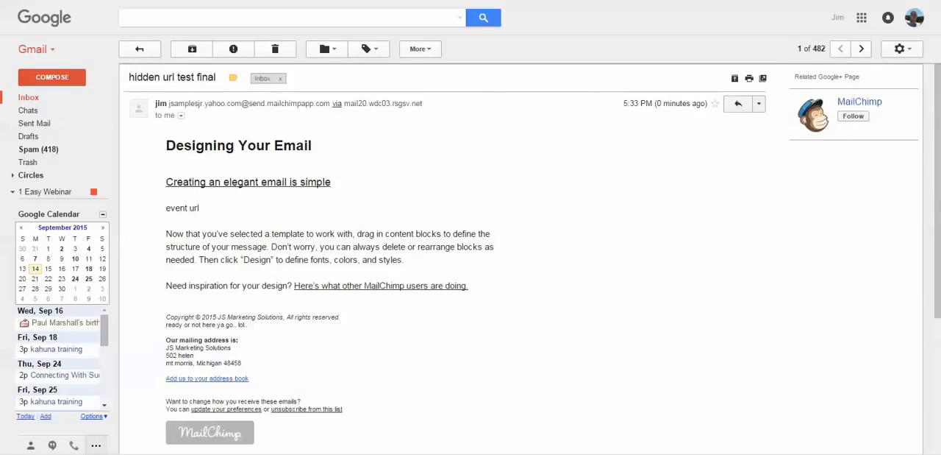
{"action": "left_click", "coordinate": [180, 115]}
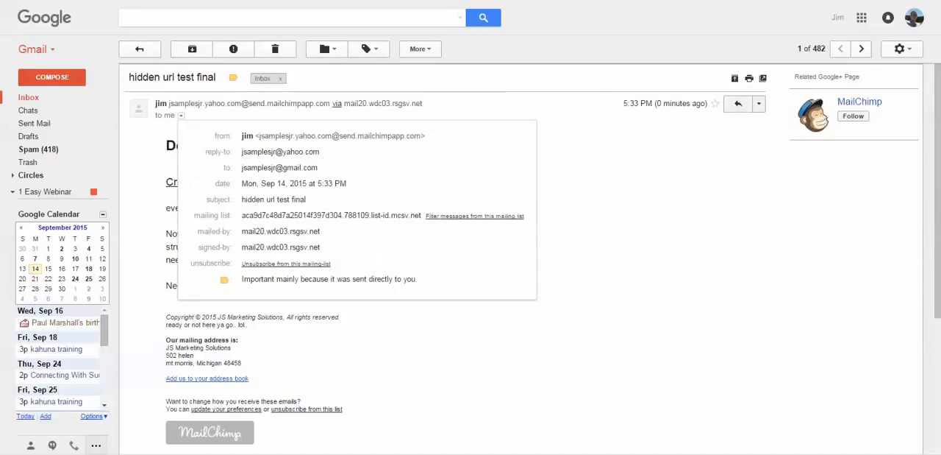
{"action": "mouse_move", "coordinate": [288, 168]}
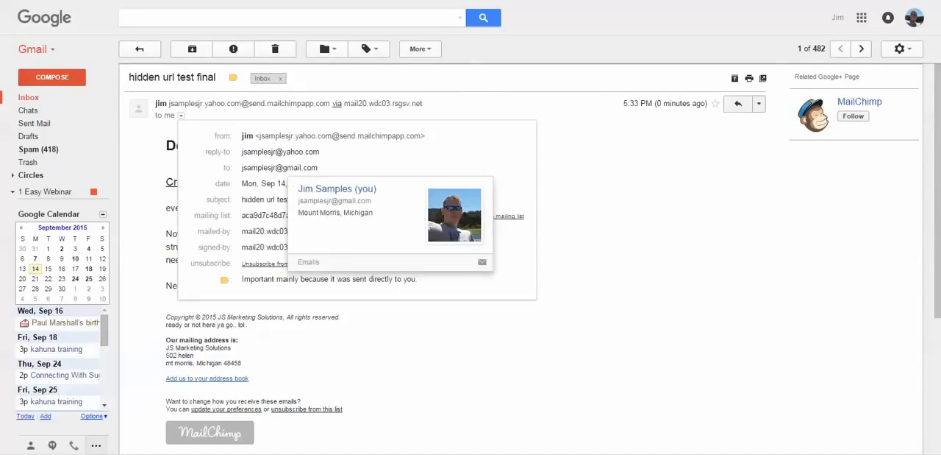
Check the recipient address of the next message in the "hidden url test final" conversation and expand its trimmed content to read the event url line
{"action": "key", "text": "Escape"}
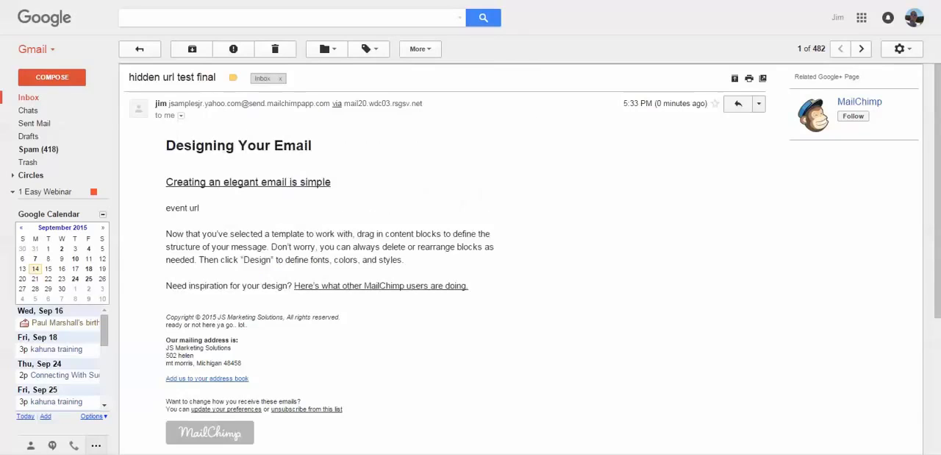
{"action": "scroll", "coordinate": [445, 257], "scroll_direction": "down", "scroll_amount": 3}
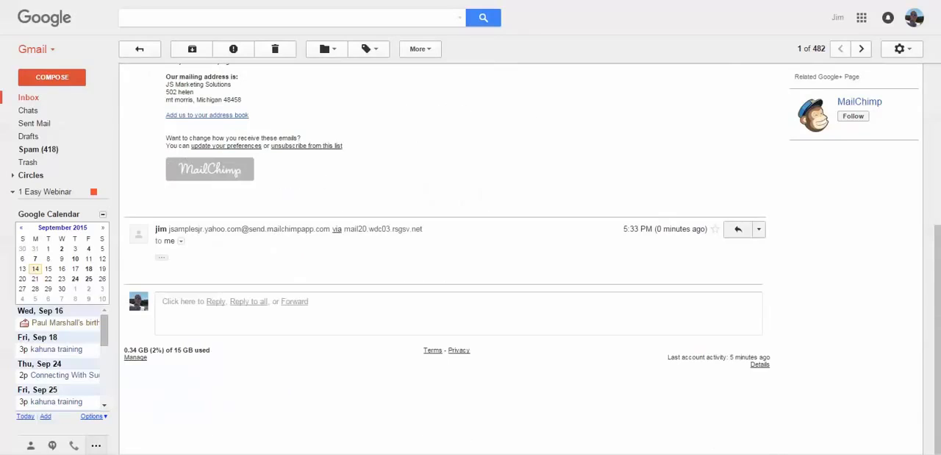
{"action": "left_click", "coordinate": [180, 241]}
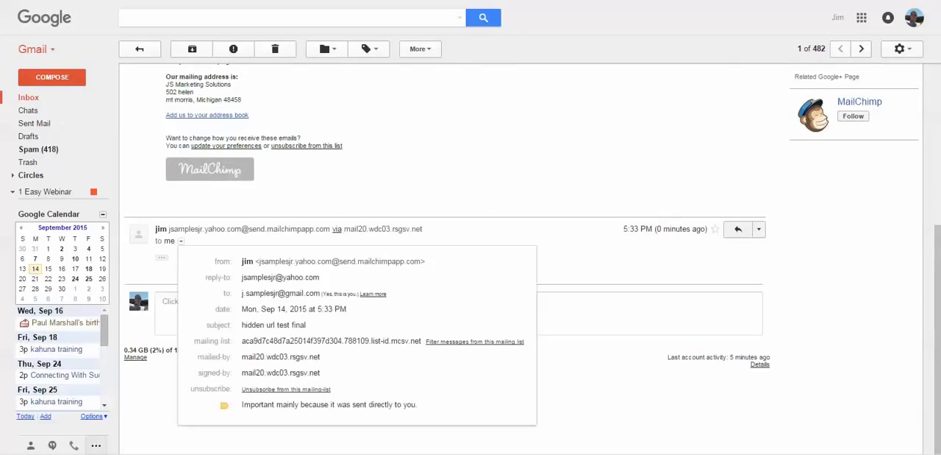
{"action": "key", "text": "Escape"}
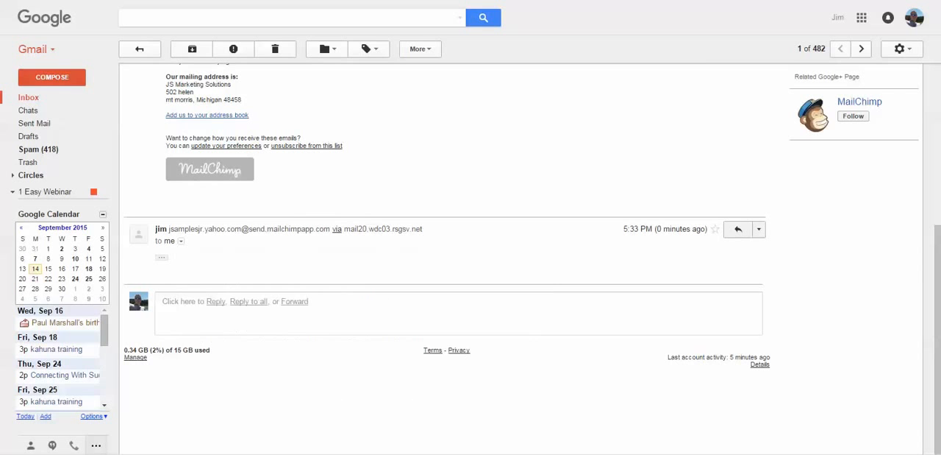
{"action": "left_click", "coordinate": [162, 258]}
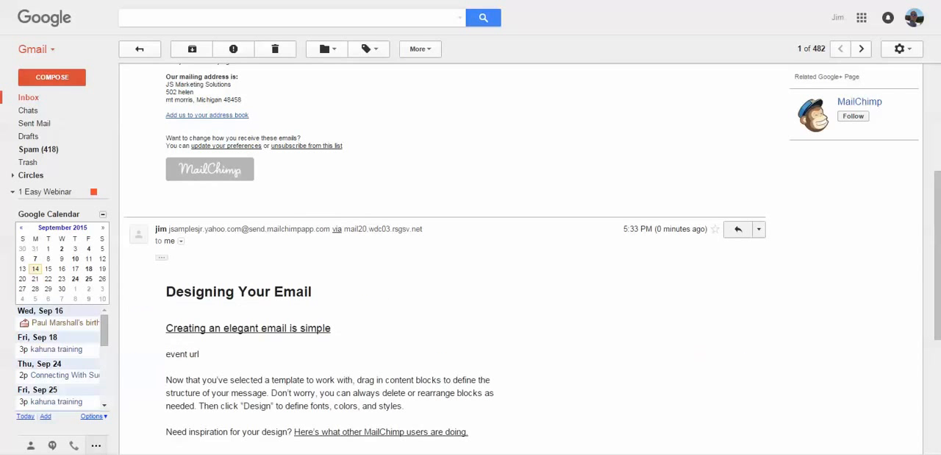
{"action": "scroll", "coordinate": [515, 257], "scroll_direction": "down", "scroll_amount": 5}
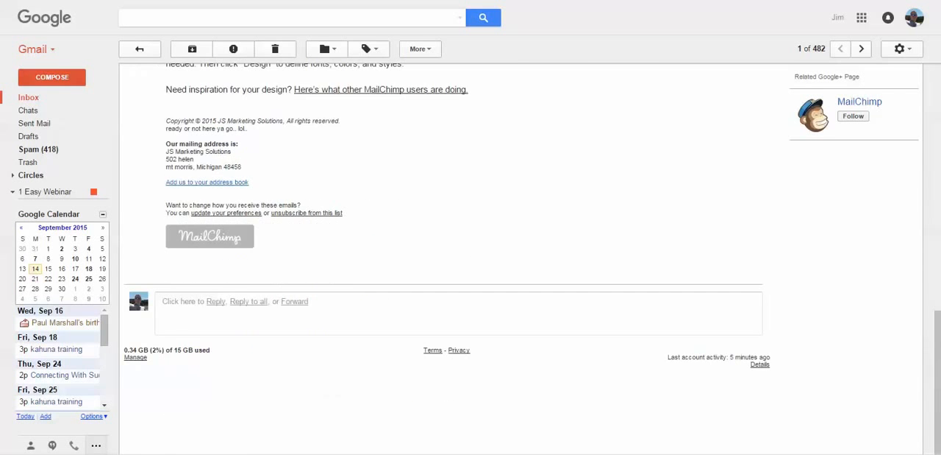
{"action": "scroll", "coordinate": [441, 257], "scroll_direction": "up", "scroll_amount": 3}
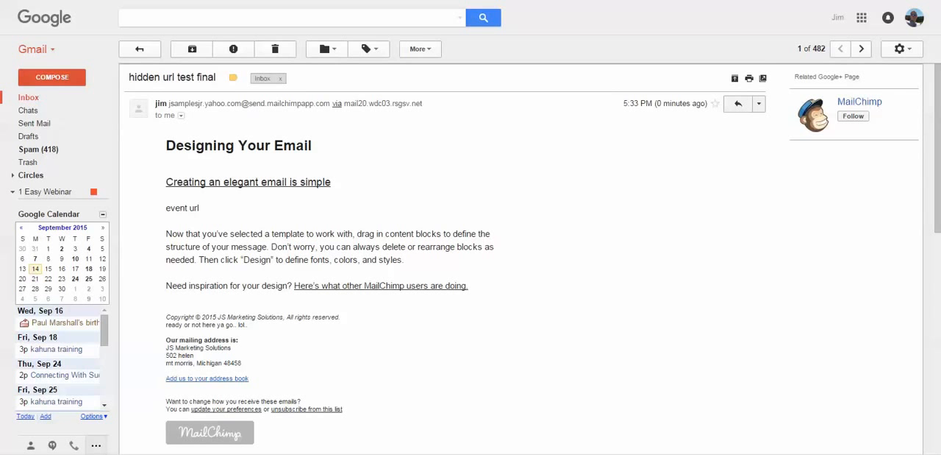
{"action": "scroll", "coordinate": [441, 257], "scroll_direction": "down", "scroll_amount": 3}
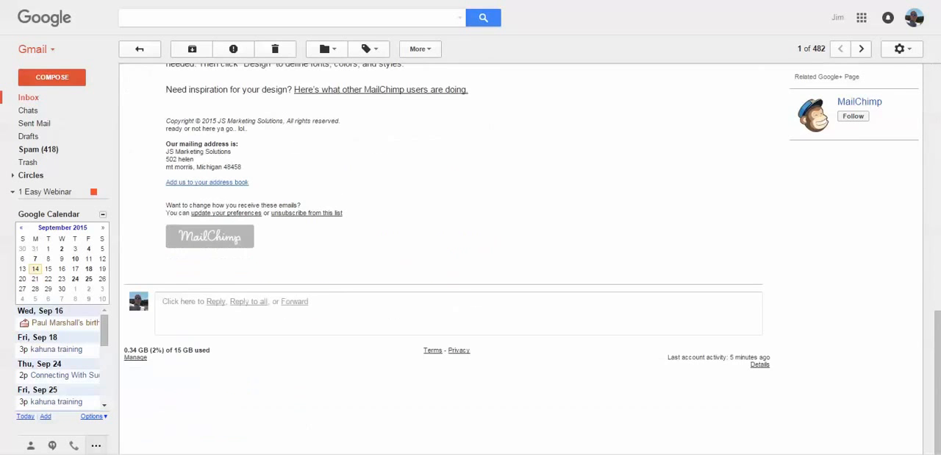
{"action": "scroll", "coordinate": [441, 258], "scroll_direction": "up", "scroll_amount": 3}
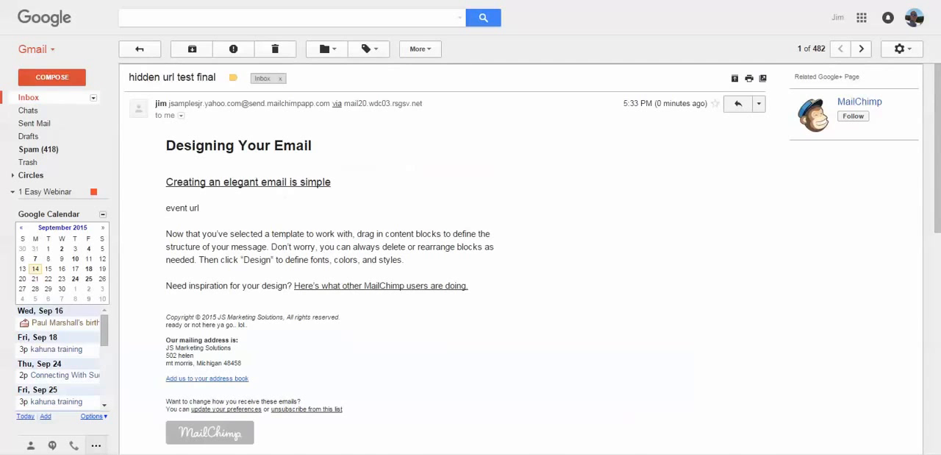
Reopen the "hidden url test final" conversation from the inbox and check which address received the newest message
{"action": "left_click", "coordinate": [29, 97]}
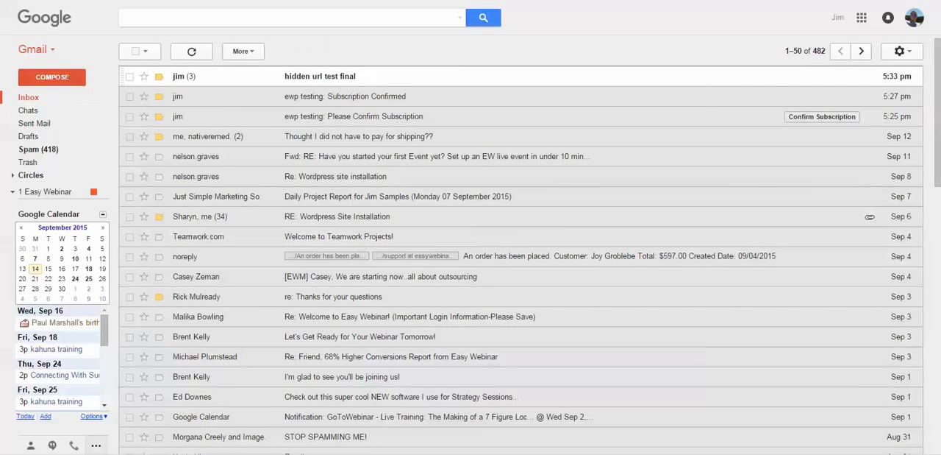
{"action": "left_click", "coordinate": [320, 77]}
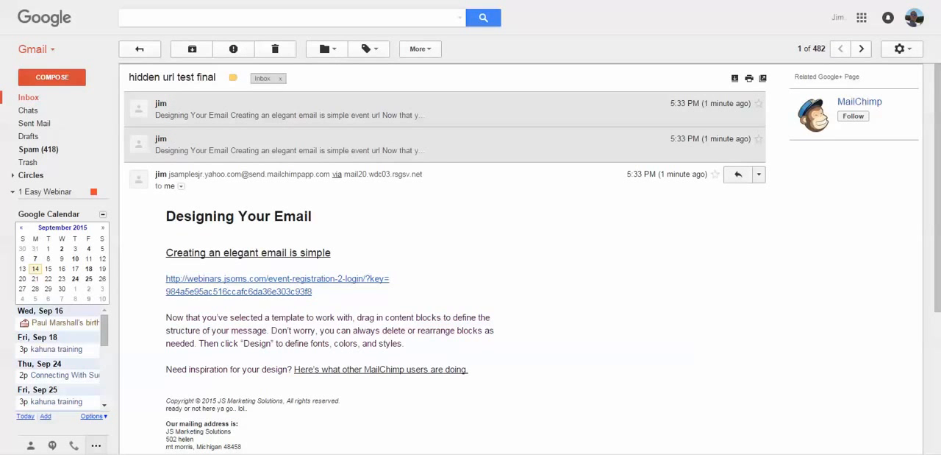
{"action": "left_click", "coordinate": [181, 186]}
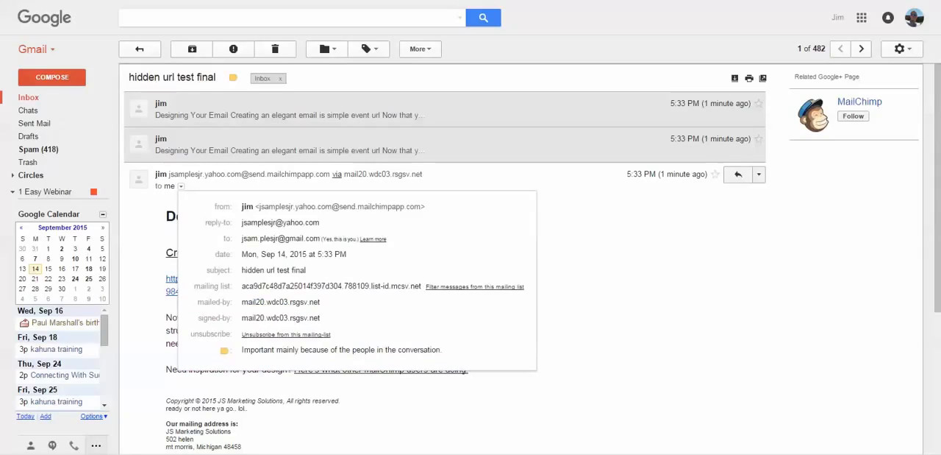
{"action": "left_click_drag", "start_coordinate": [242, 238], "coordinate": [271, 238]}
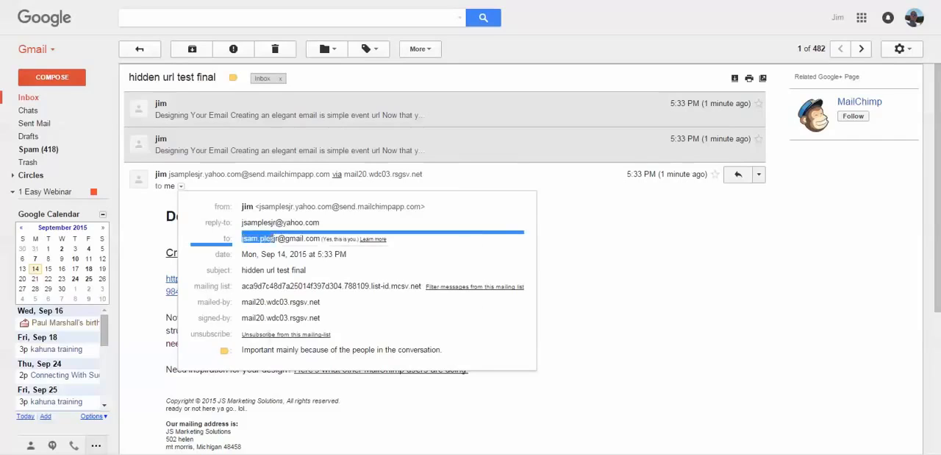
{"action": "left_click", "coordinate": [271, 239]}
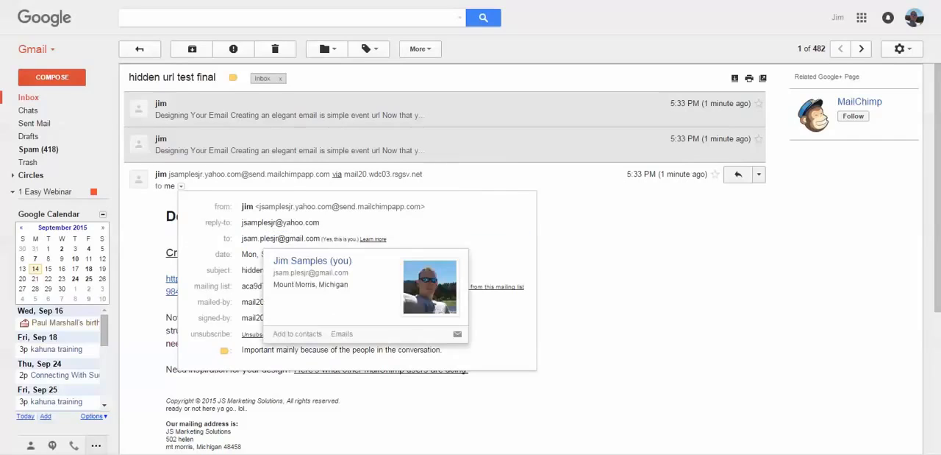
{"action": "key", "text": "Escape"}
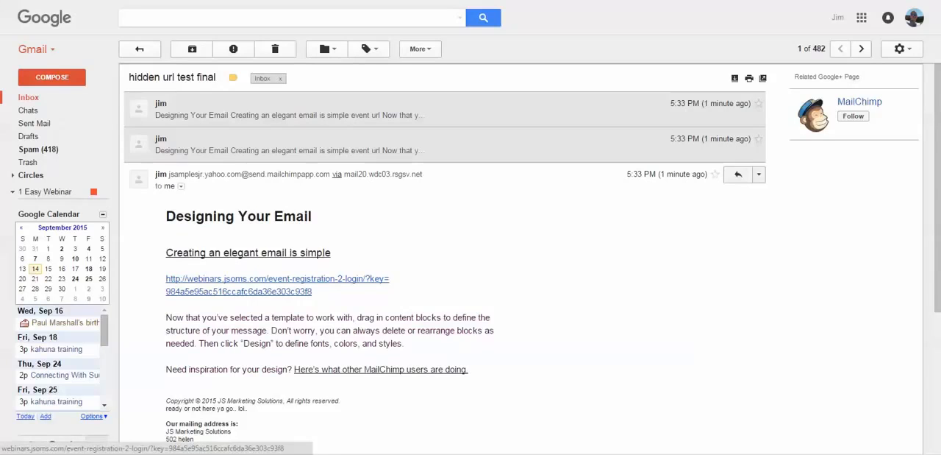
Open the newest message's event link in a new tab to view the page it leads to, and return to the email
{"action": "right_click", "coordinate": [243, 280]}
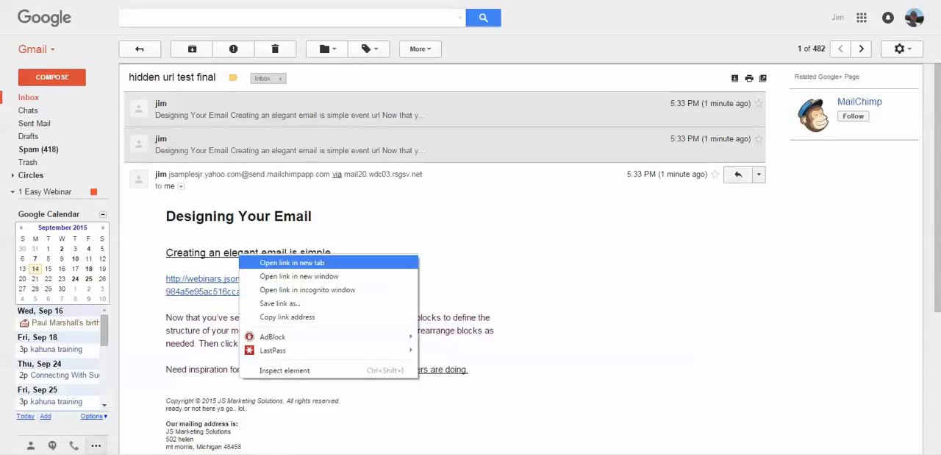
{"action": "left_click", "coordinate": [292, 263]}
{"action": "key", "text": "ctrl+Tab"}
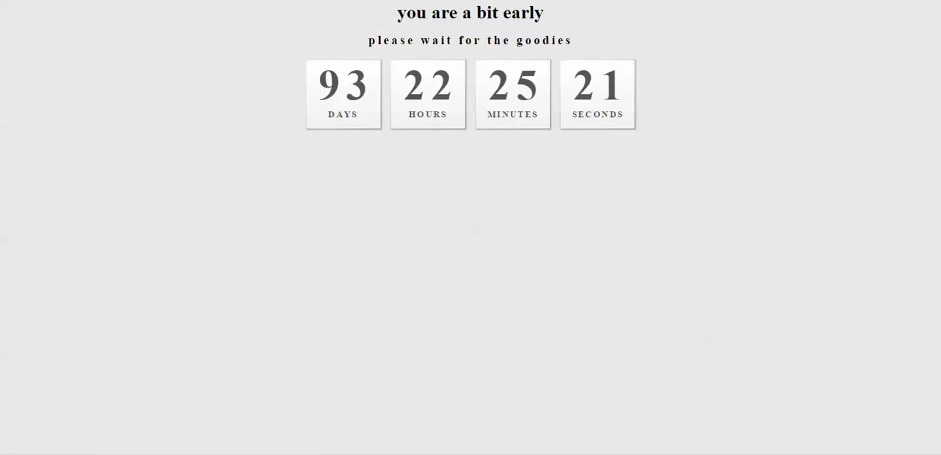
{"action": "key", "text": "ctrl+shift+Tab"}
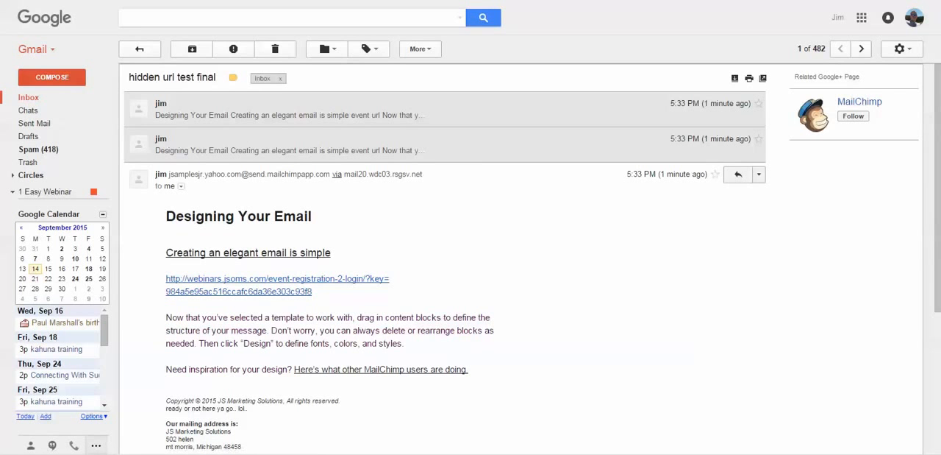
Compare the email's event link with the URL noted under EVENTURL in Notepad, and open the link from the message
{"action": "left_click_drag", "start_coordinate": [940, 105], "coordinate": [437, 128]}
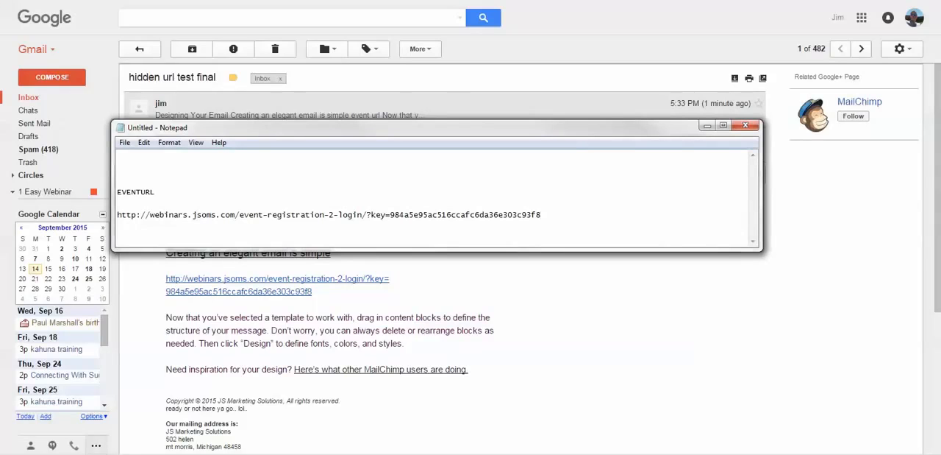
{"action": "left_click_drag", "start_coordinate": [437, 127], "coordinate": [940, 129]}
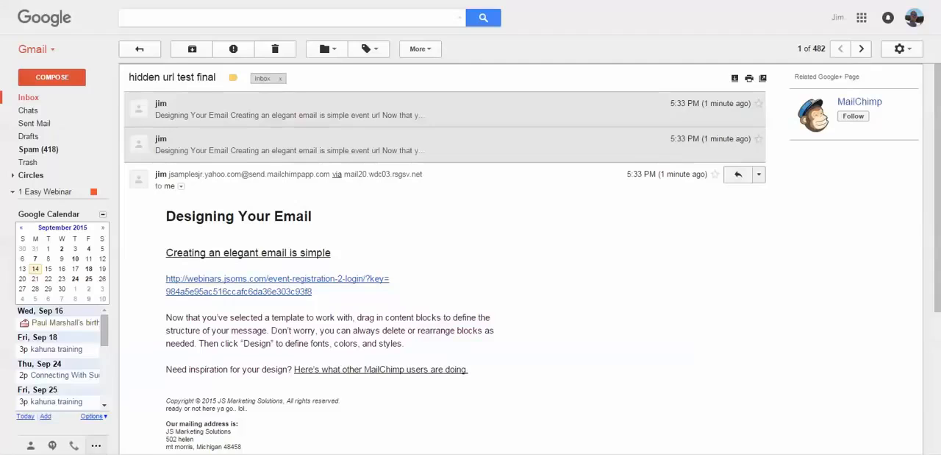
{"action": "left_click", "coordinate": [278, 280]}
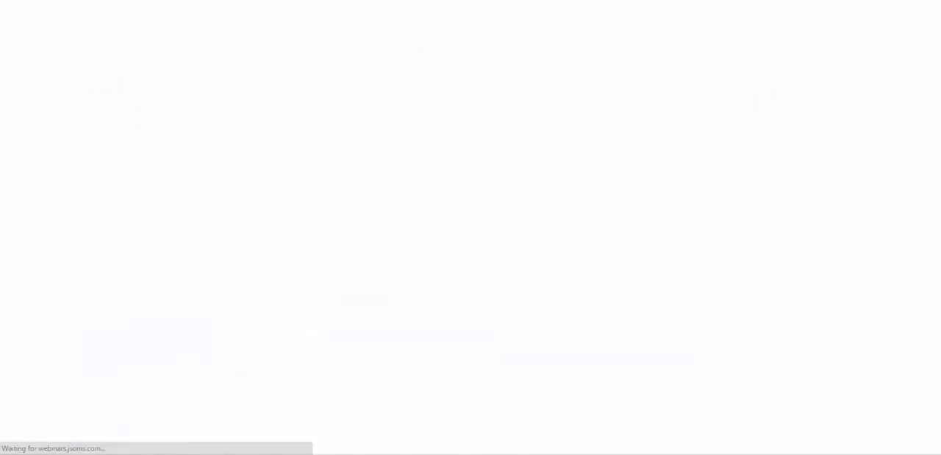